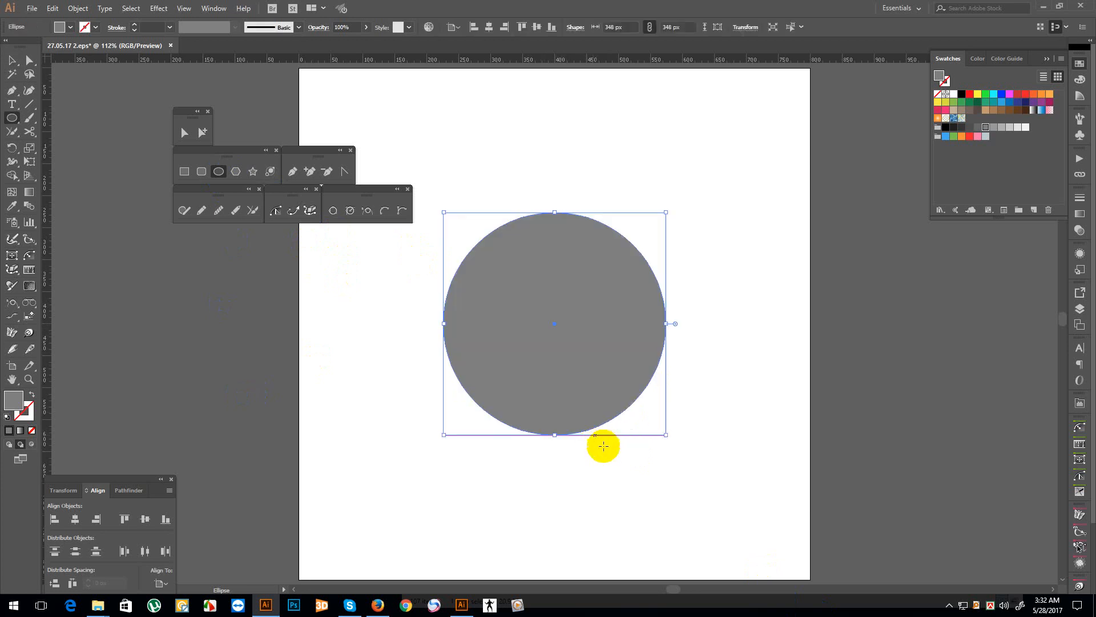
# - Give the circle a black 1 pt outline with no fill
pyautogui.click(963, 95)
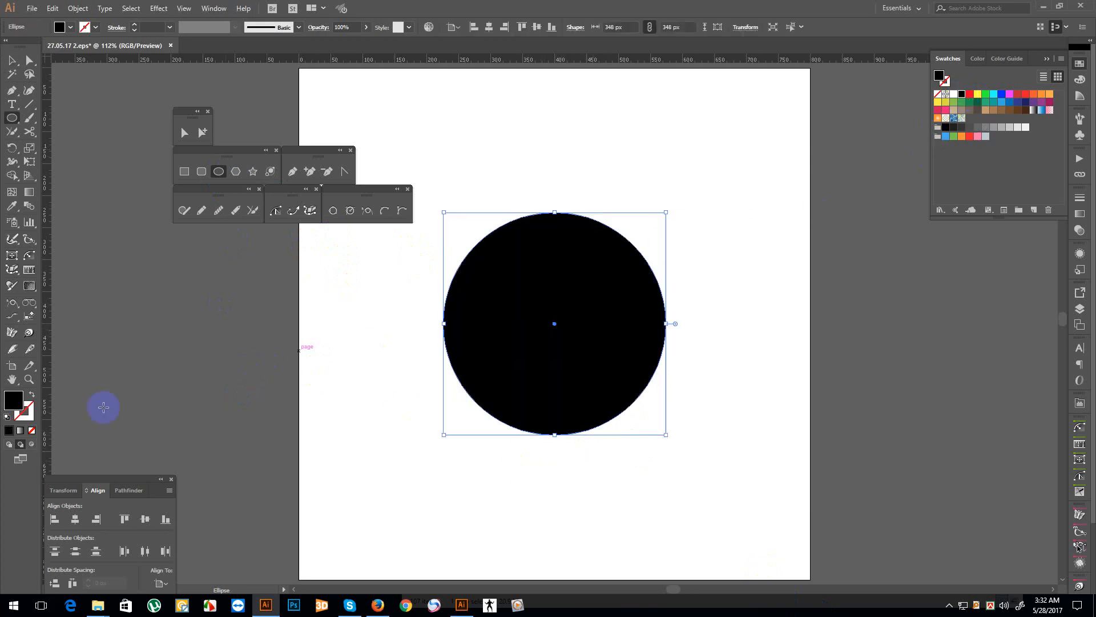
pyautogui.click(33, 398)
pyautogui.click(25, 413)
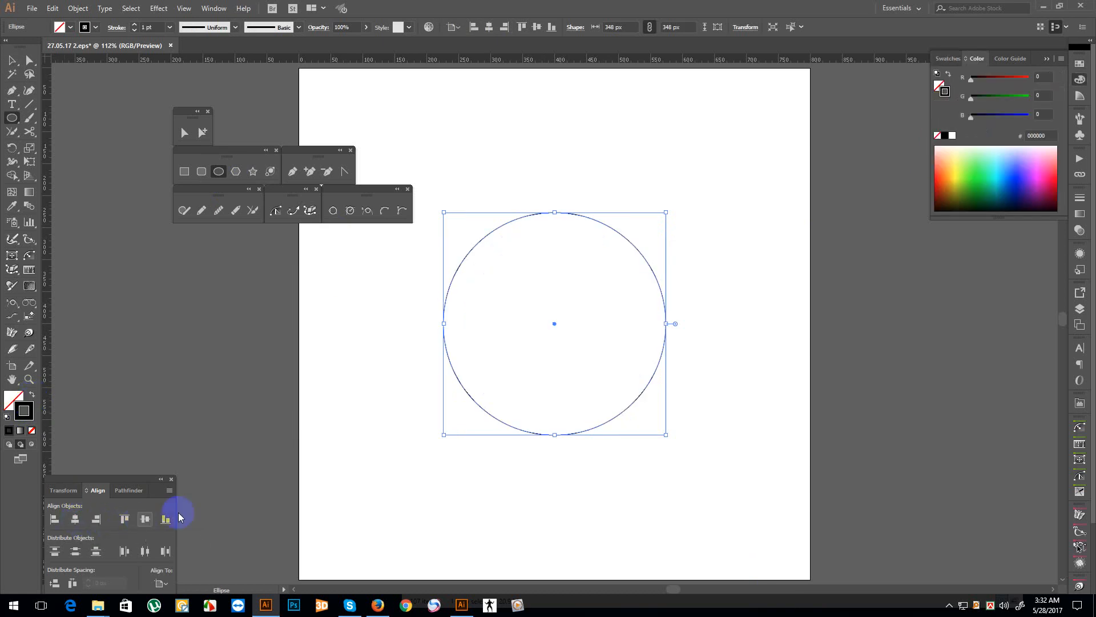
pyautogui.click(12, 60)
pyautogui.click(378, 324)
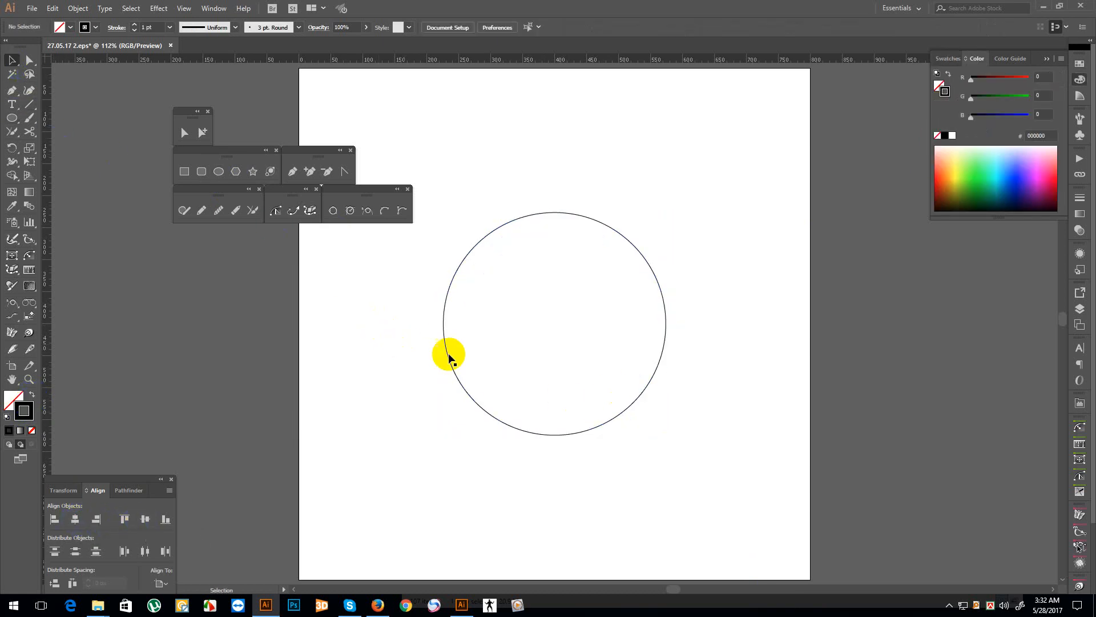
# - Place a vertical and a horizontal guide crossing at the circle's centre
pyautogui.click(453, 372)
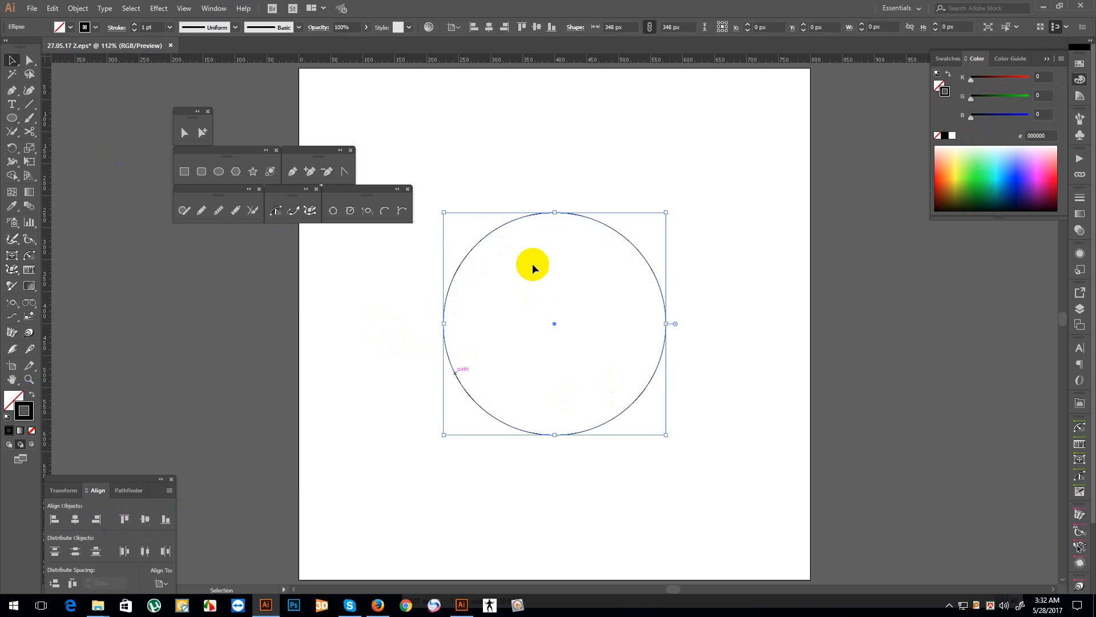
pyautogui.moveTo(49, 315); pyautogui.dragTo(556, 317)
pyautogui.moveTo(524, 60); pyautogui.dragTo(554, 323)
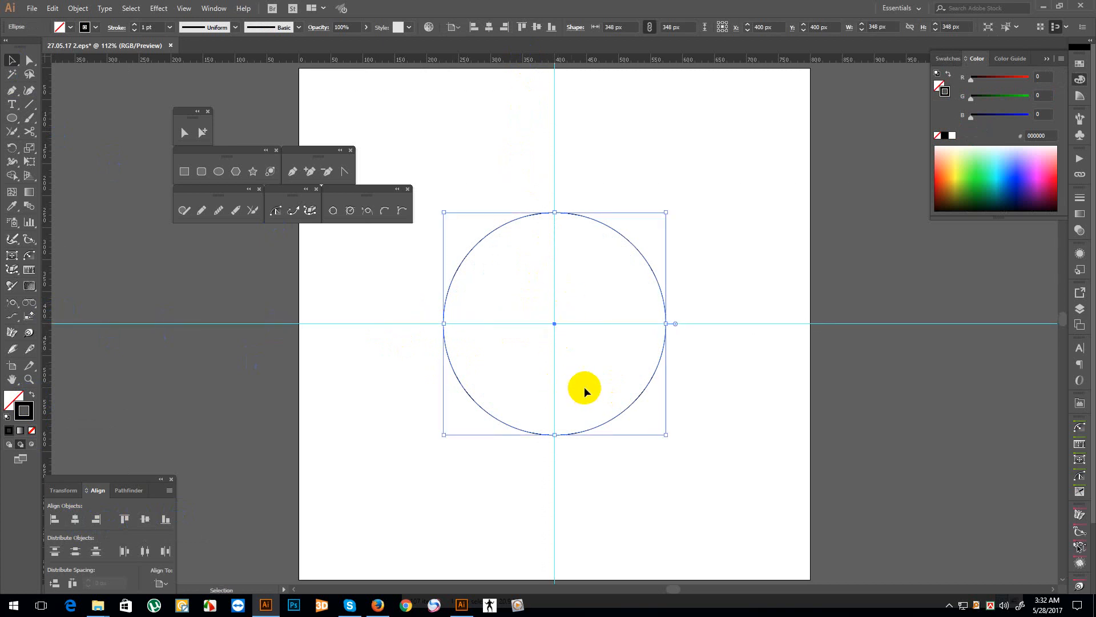
# - Scale a smaller concentric copy of the circle inside the original, leaving a ring between them
pyautogui.press('a')
pyautogui.press('v')
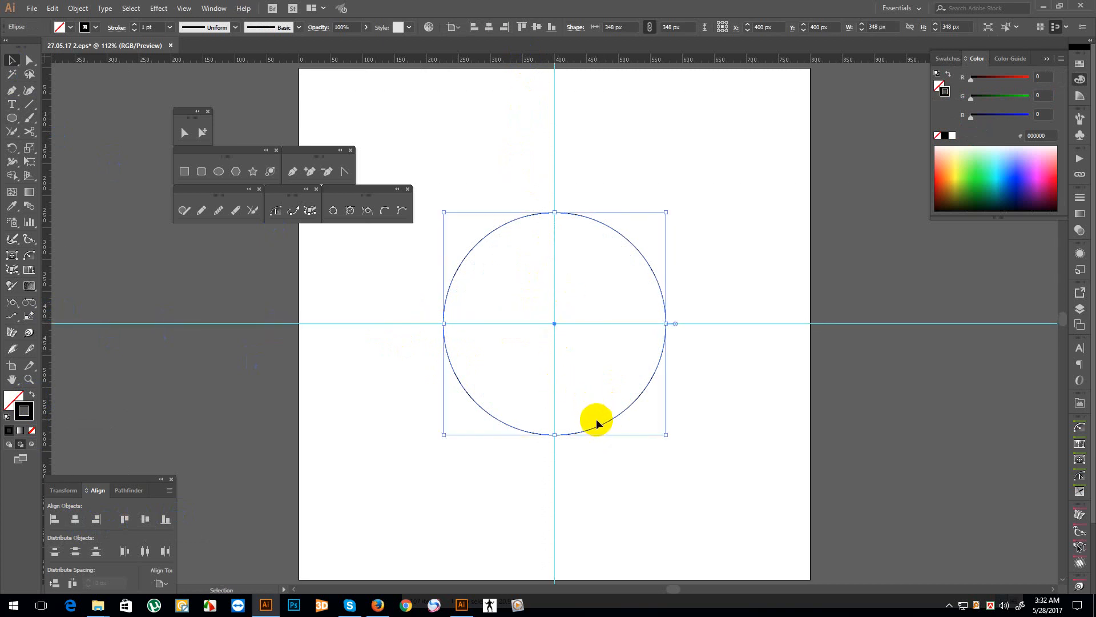
pyautogui.press('a')
pyautogui.press('v')
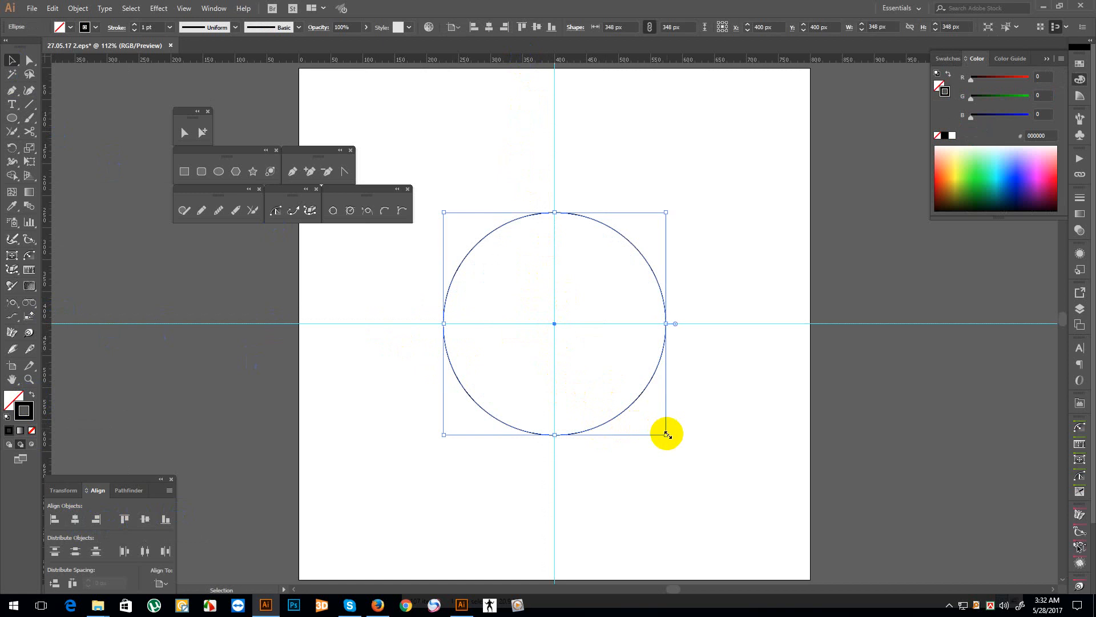
pyautogui.moveTo(665, 433); pyautogui.dragTo(584, 354)
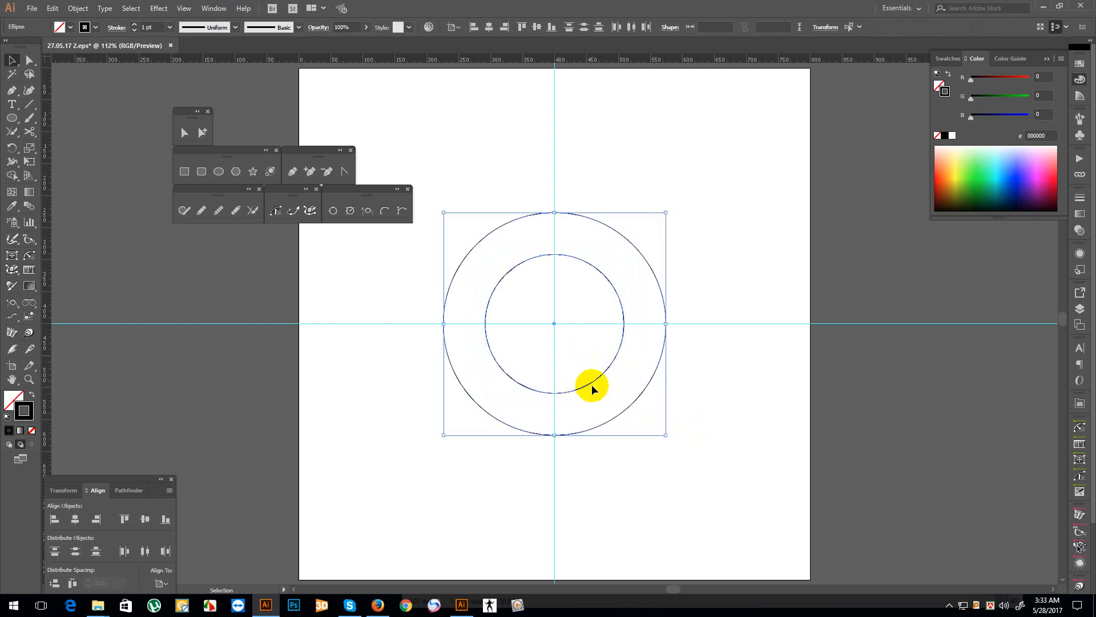
pyautogui.rightClick(592, 385)
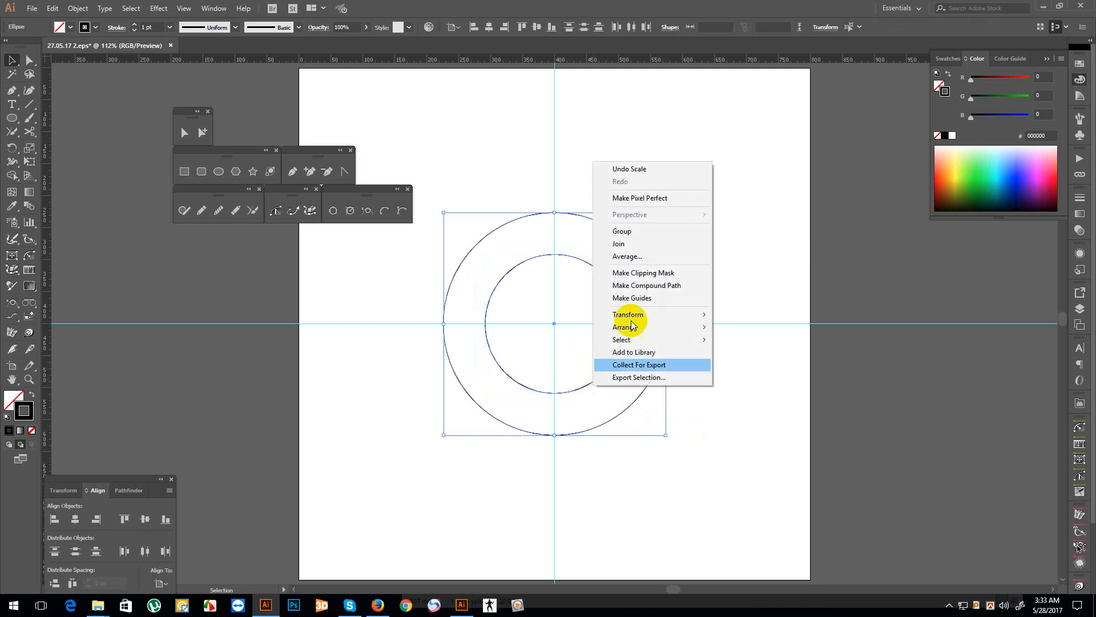
pyautogui.click(660, 290)
pyautogui.click(693, 312)
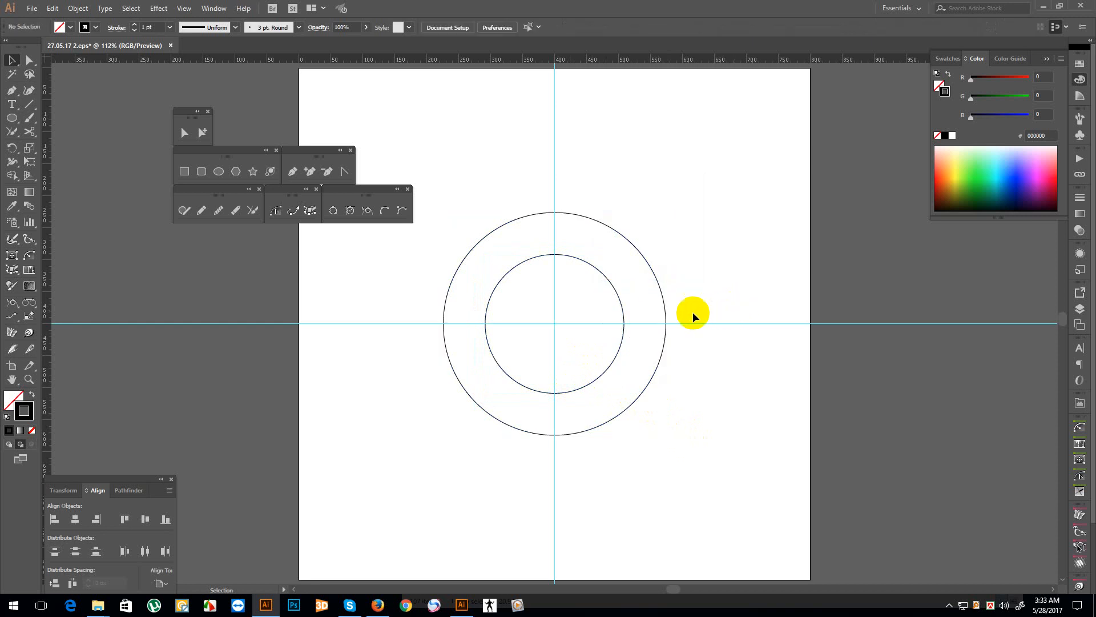
pyautogui.moveTo(671, 315); pyautogui.dragTo(572, 330)
pyautogui.click(725, 340)
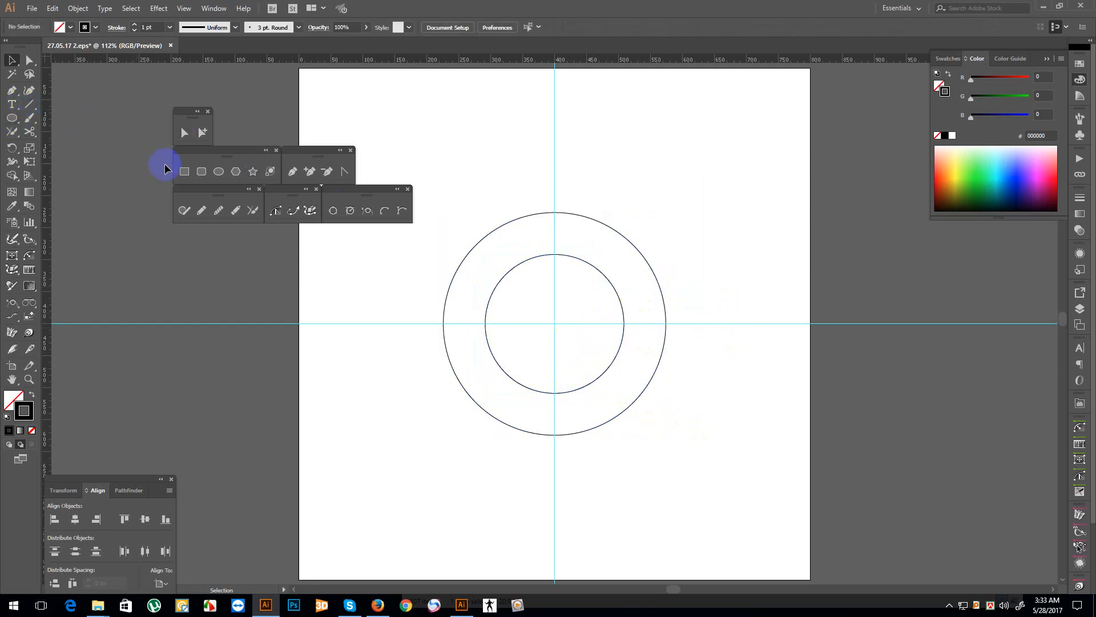
# - Draw a rectangle about 66 by 125 px spanning the ring's width below the horizontal guide, and rotate it 90 degrees
pyautogui.click(184, 172)
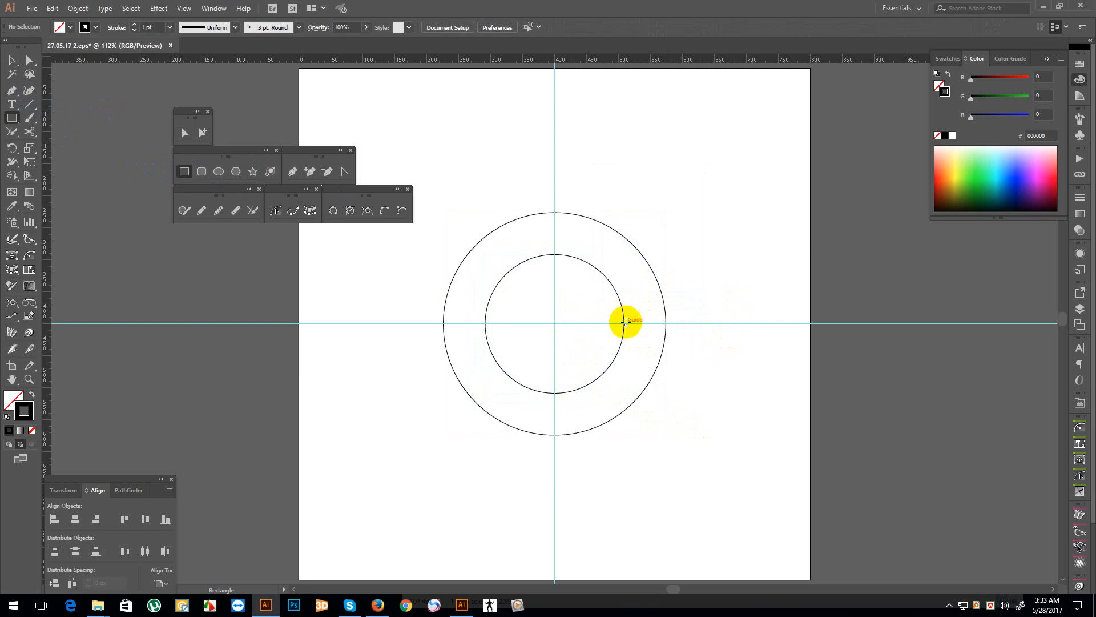
pyautogui.moveTo(624, 323); pyautogui.dragTo(667, 403)
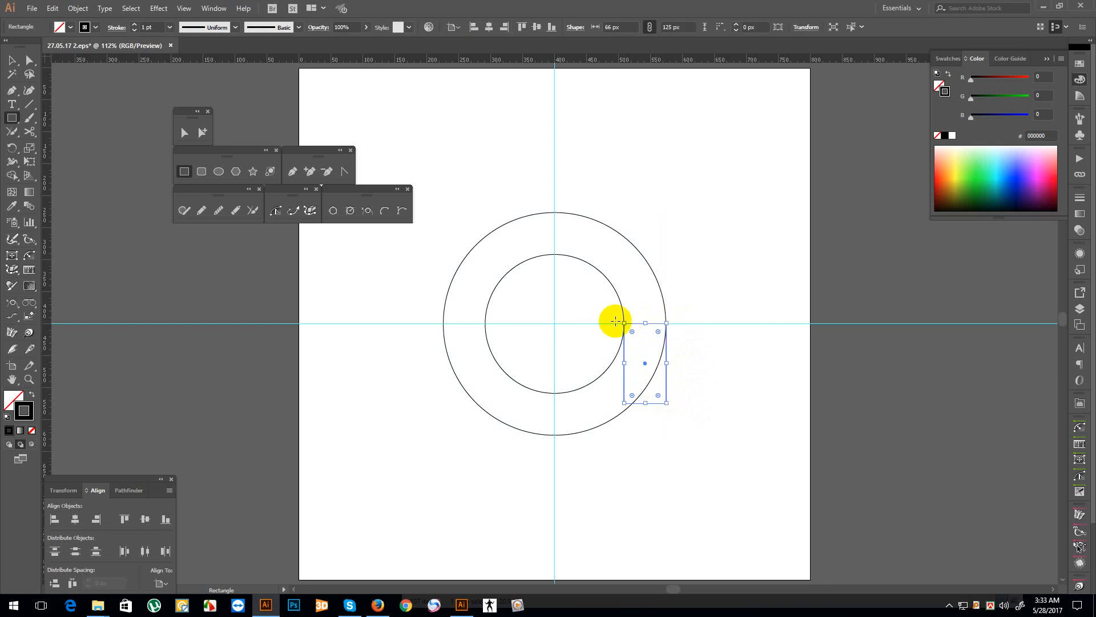
pyautogui.click(12, 61)
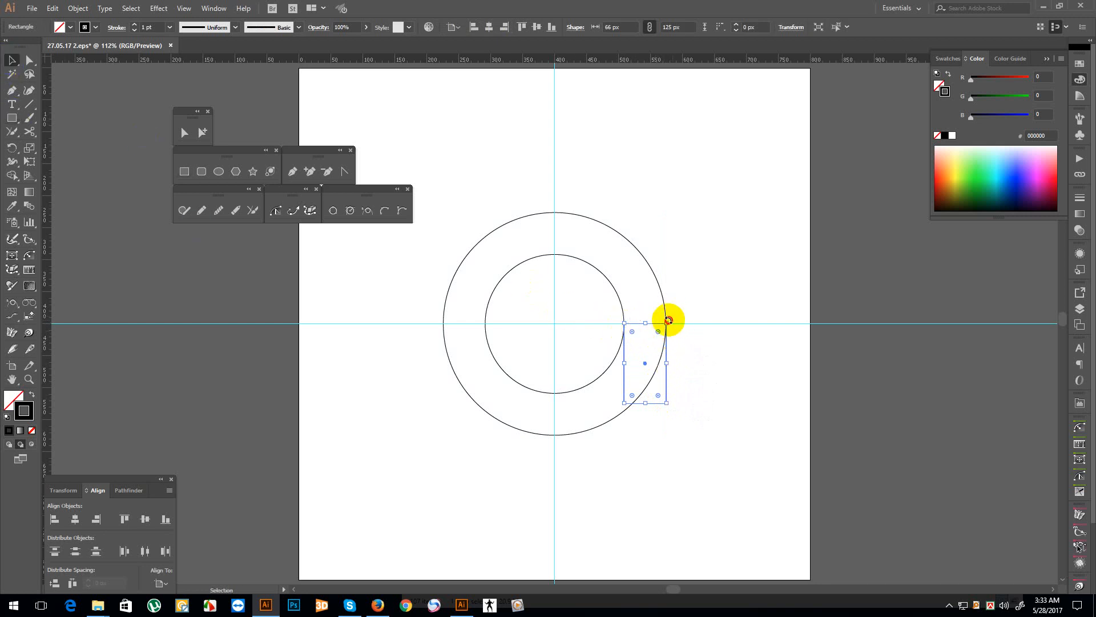
pyautogui.moveTo(669, 318); pyautogui.dragTo(730, 447)
pyautogui.hotkey('ctrl', 'z')
pyautogui.click(731, 447)
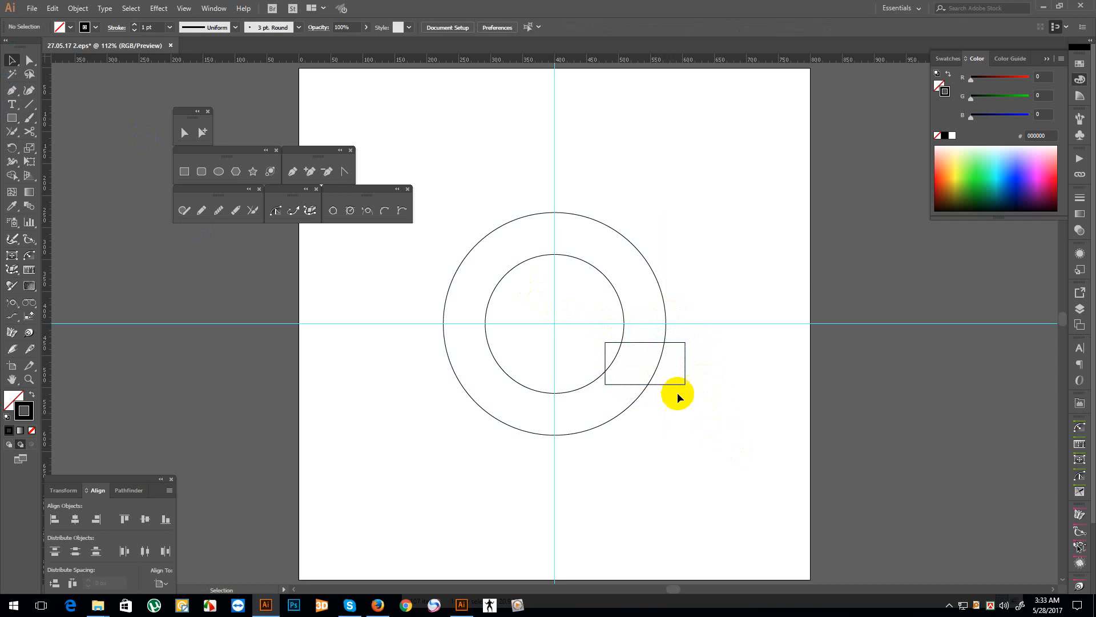
# - Lengthen the horizontal rectangle to about 275 px and place it across the horizontal guide, starting slightly right of the circles' centre
pyautogui.moveTo(674, 384); pyautogui.dragTo(730, 330)
pyautogui.click(712, 384)
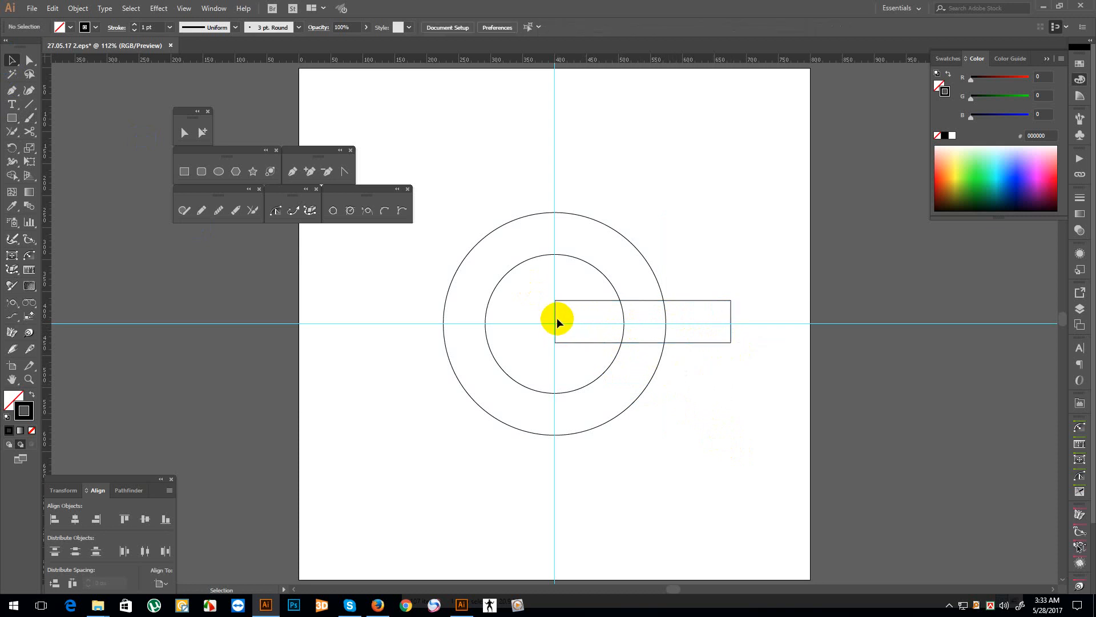
pyautogui.moveTo(557, 321); pyautogui.dragTo(570, 321)
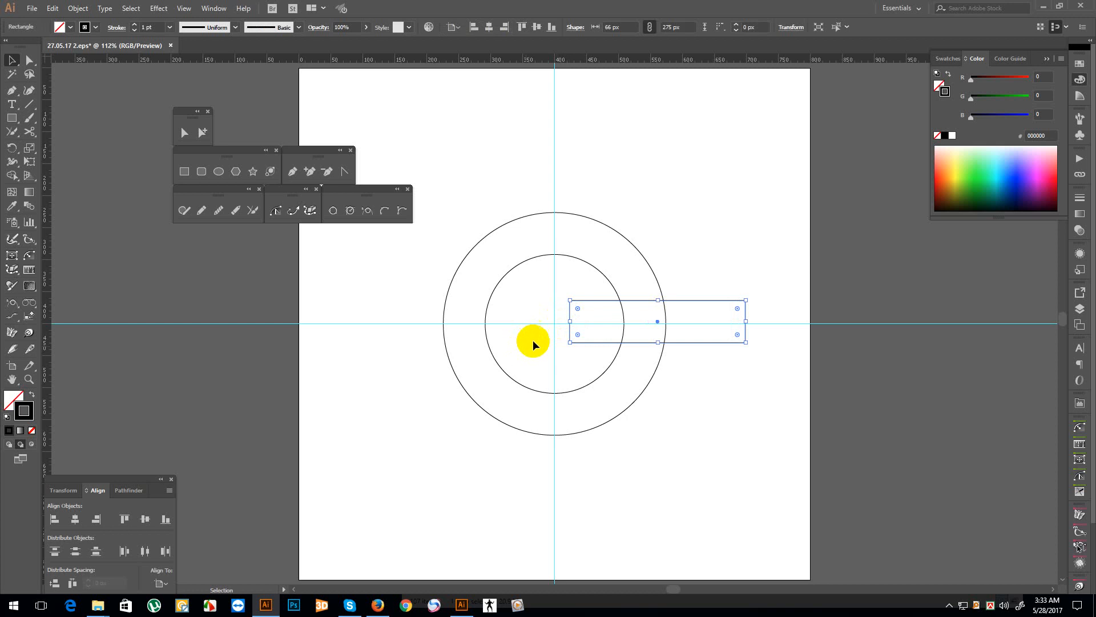
# - Add an anchor point where the rectangle's left edge meets the horizontal guide and move it to the circles' centre, forming a point
pyautogui.press('p')
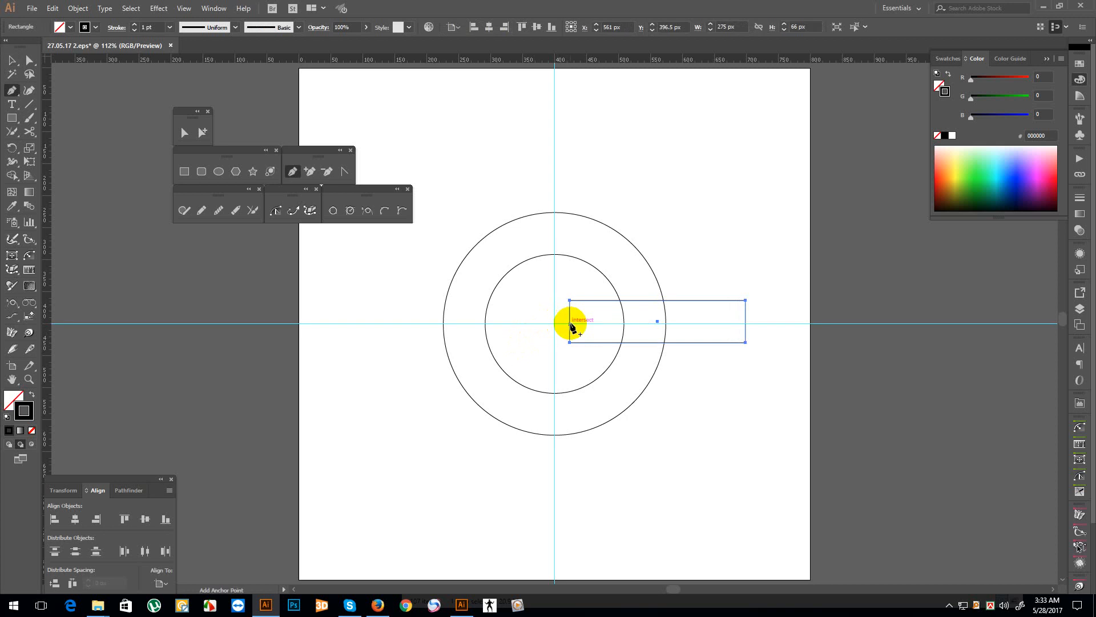
pyautogui.click(570, 323)
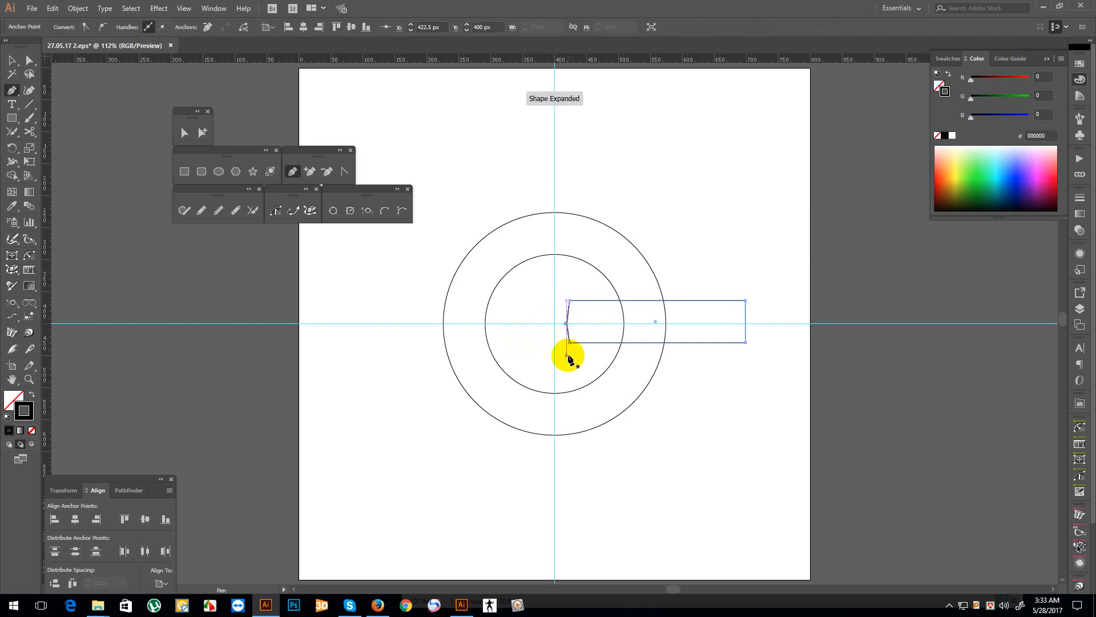
pyautogui.hotkey('shift', 'Left')
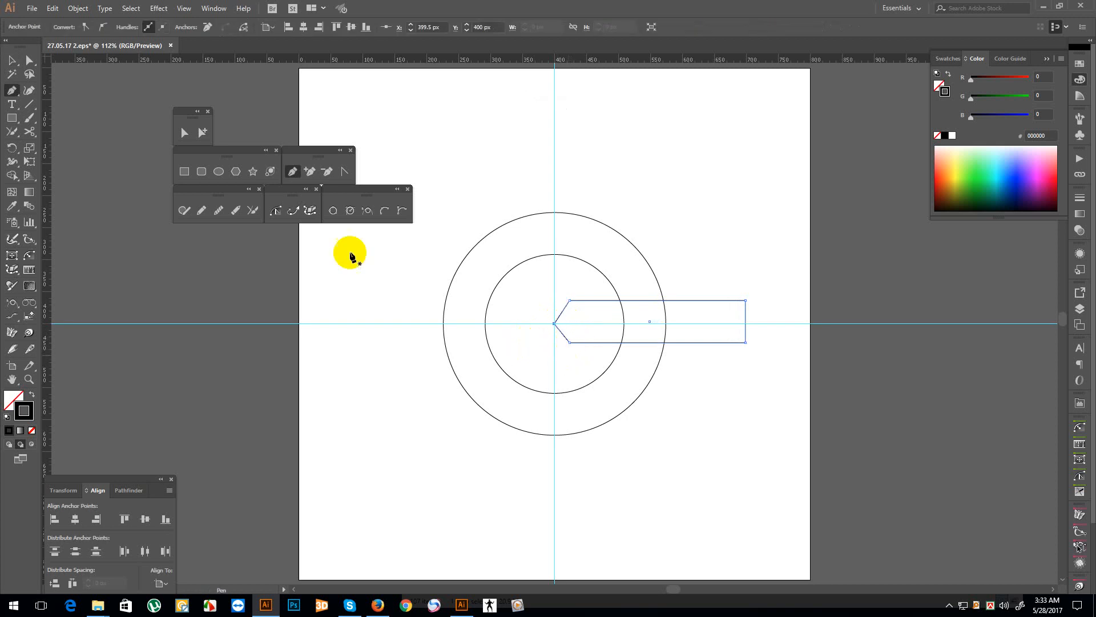
pyautogui.click(12, 60)
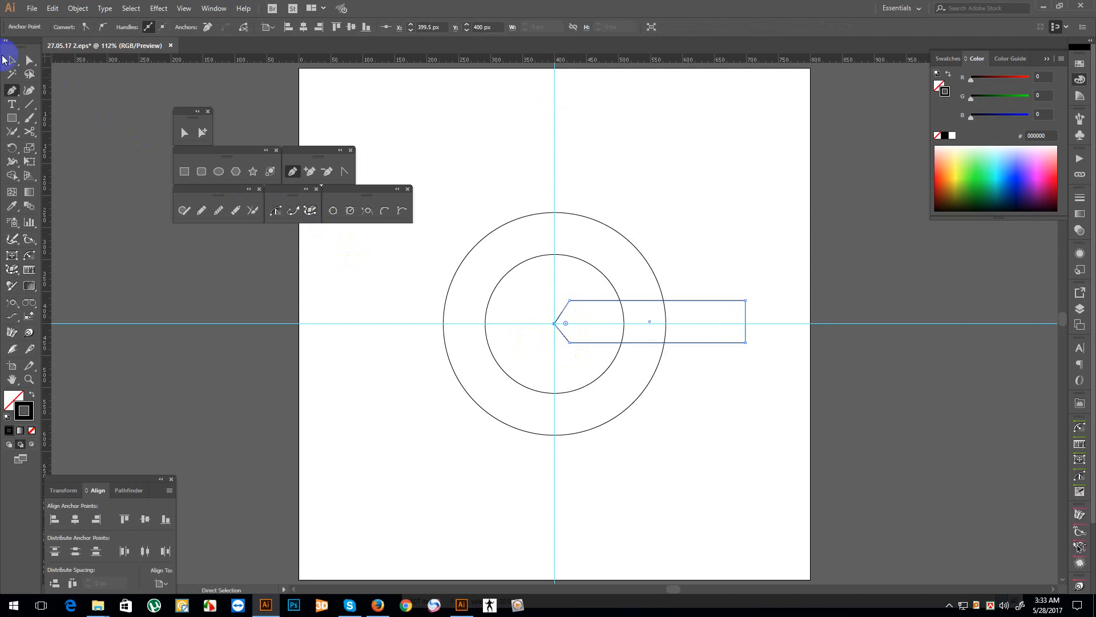
pyautogui.click(378, 324)
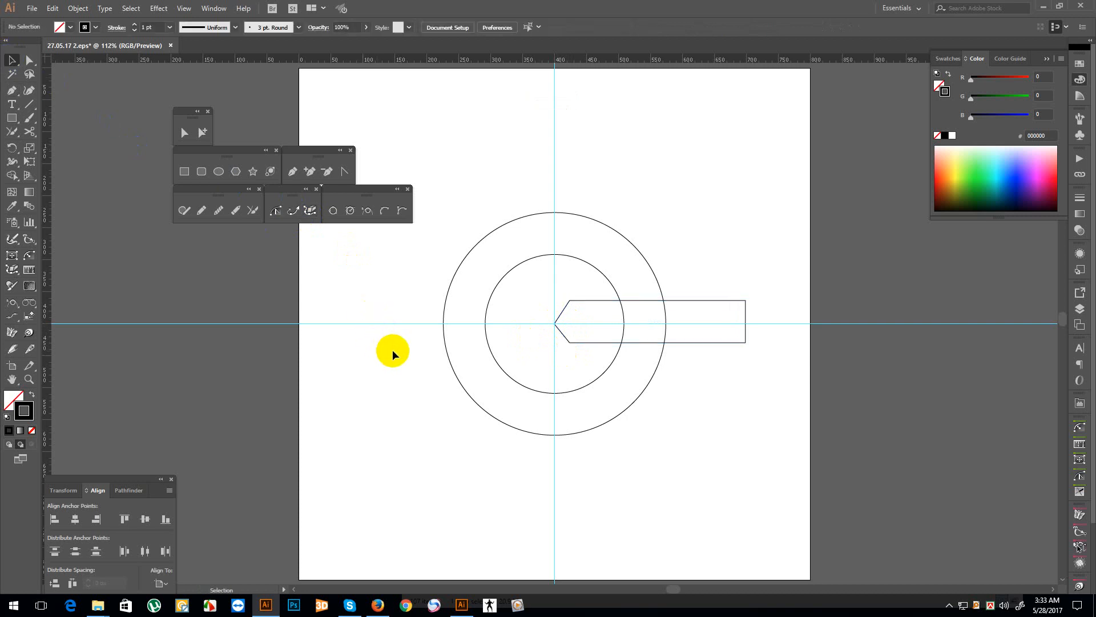
# - Draw a horizontal line about 310 px long inside the pointed shape, with its left end at the circles' centre
pyautogui.press('\\')
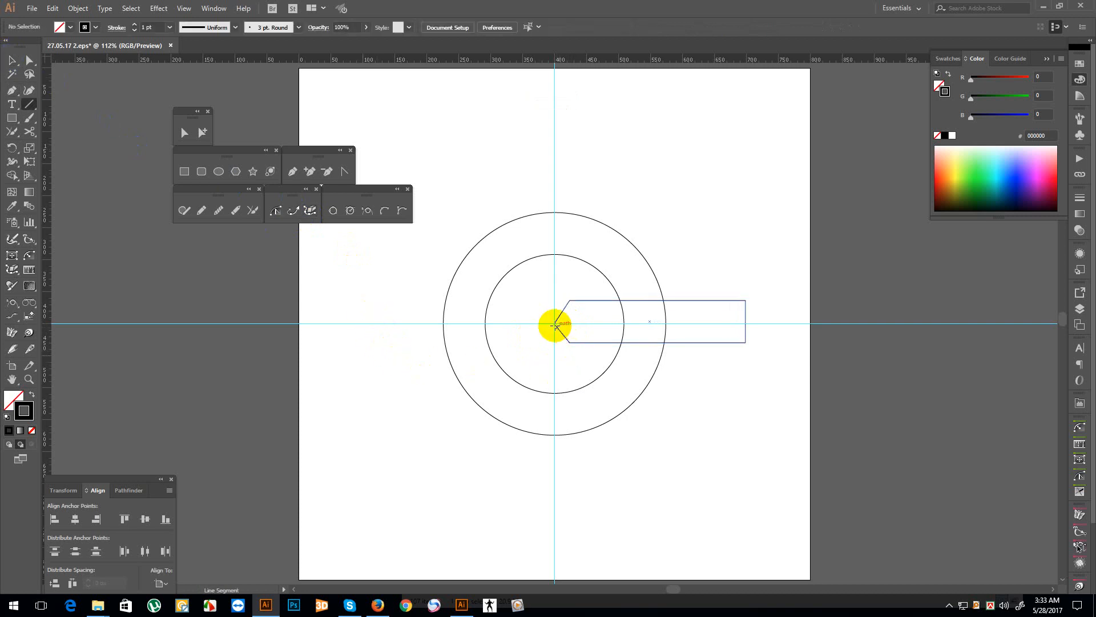
pyautogui.moveTo(554, 324); pyautogui.dragTo(753, 340)
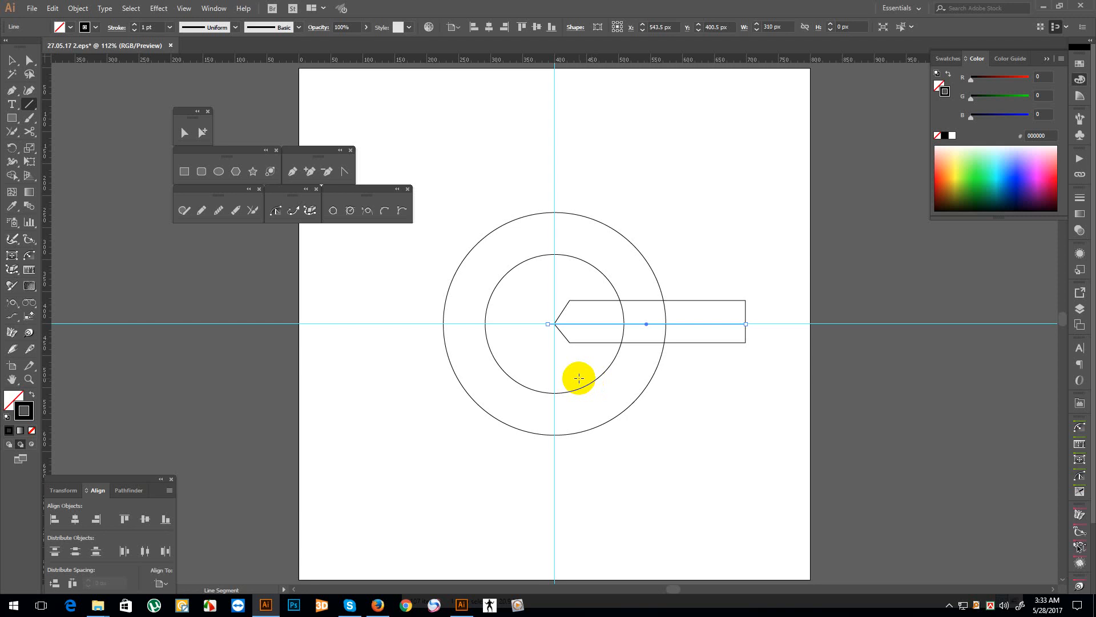
pyautogui.press('Right')
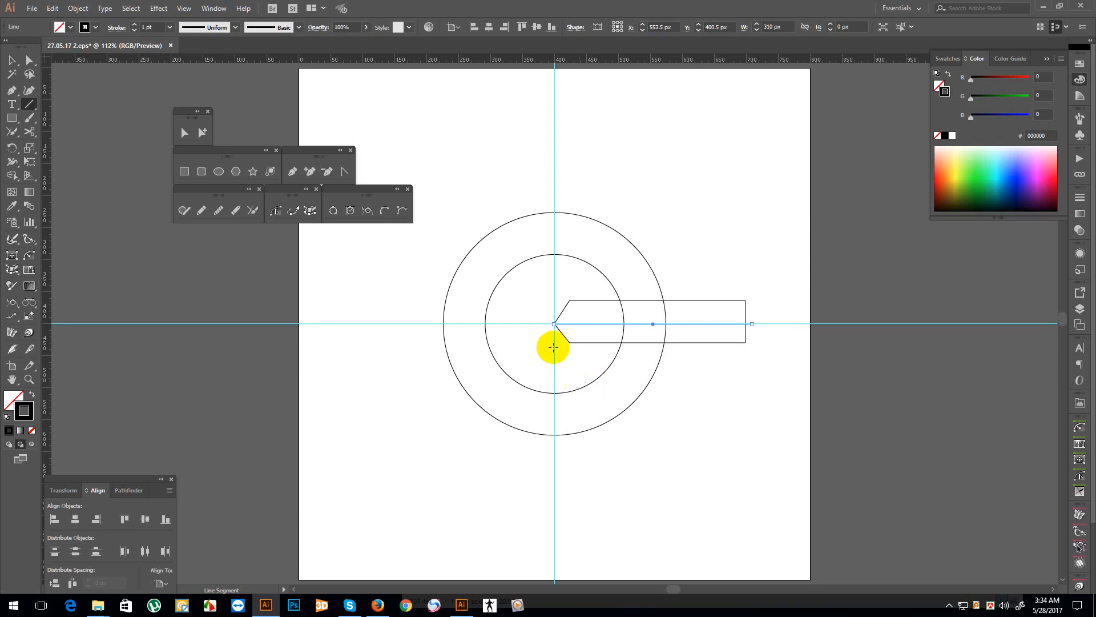
# - Rotate the horizontal line 22.5° about the circles' centre
pyautogui.press('r')
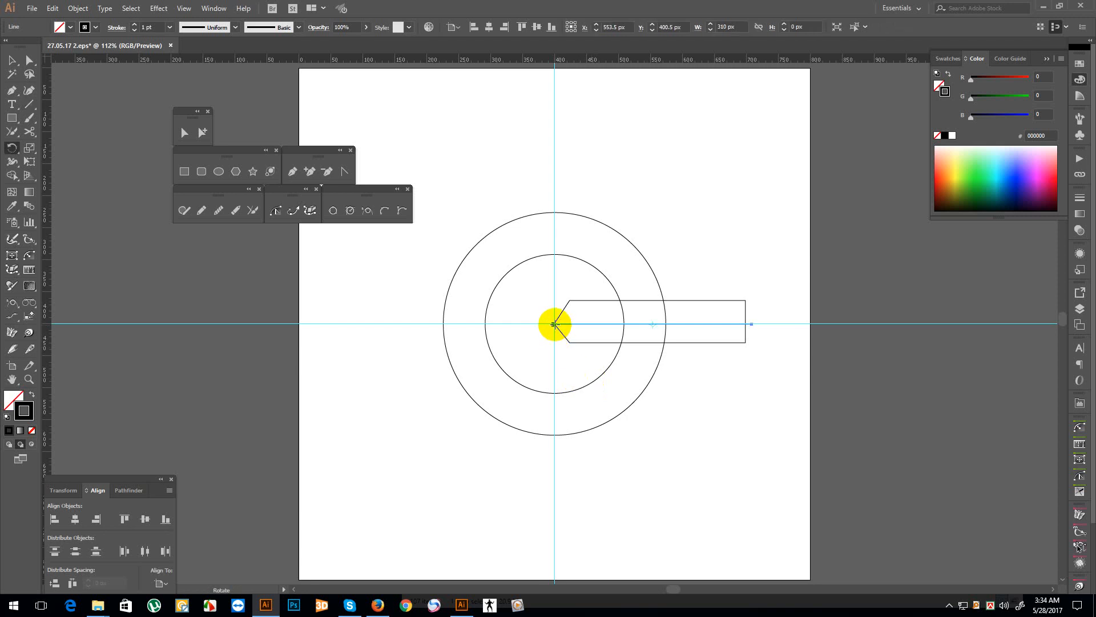
pyautogui.keyDown('alt'); pyautogui.click(554, 324); pyautogui.keyUp('alt')
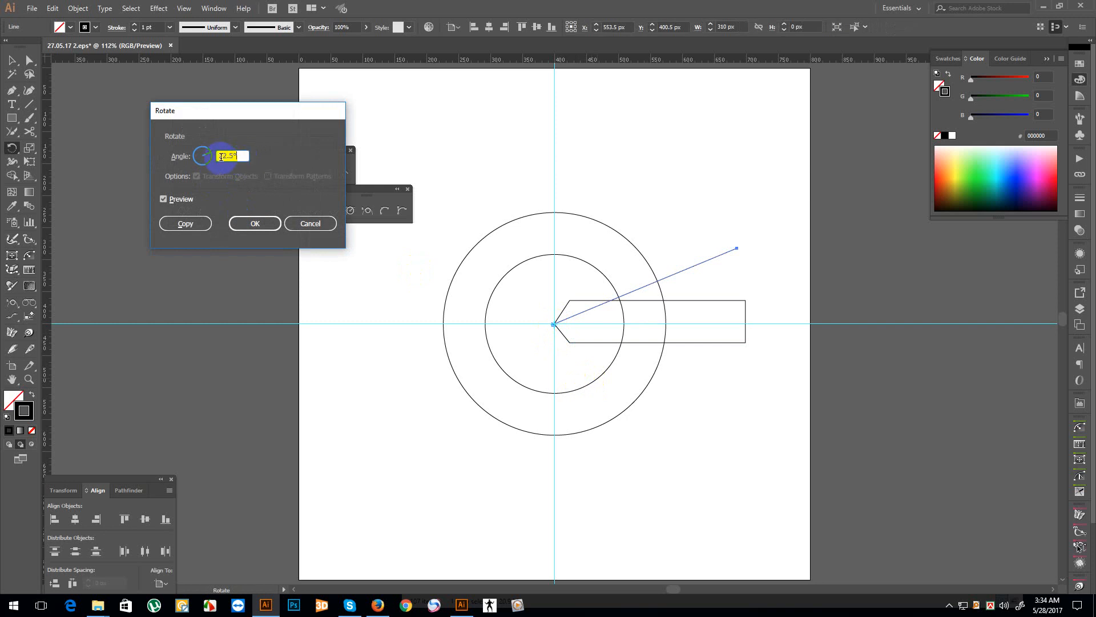
pyautogui.click(191, 222)
pyautogui.click(255, 223)
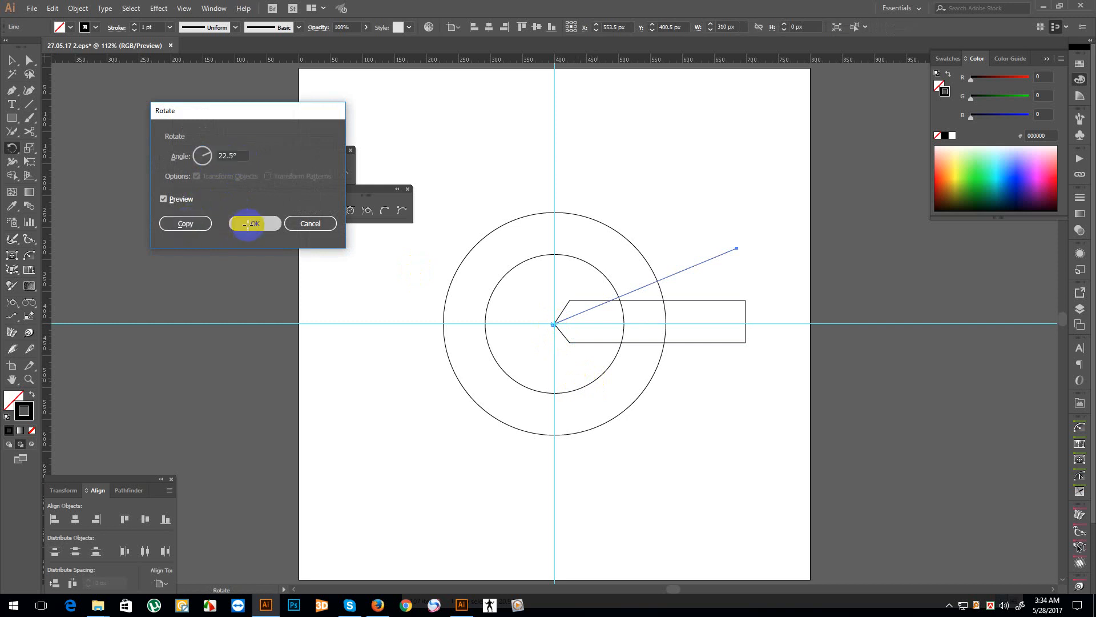
pyautogui.click(534, 436)
pyautogui.click(12, 60)
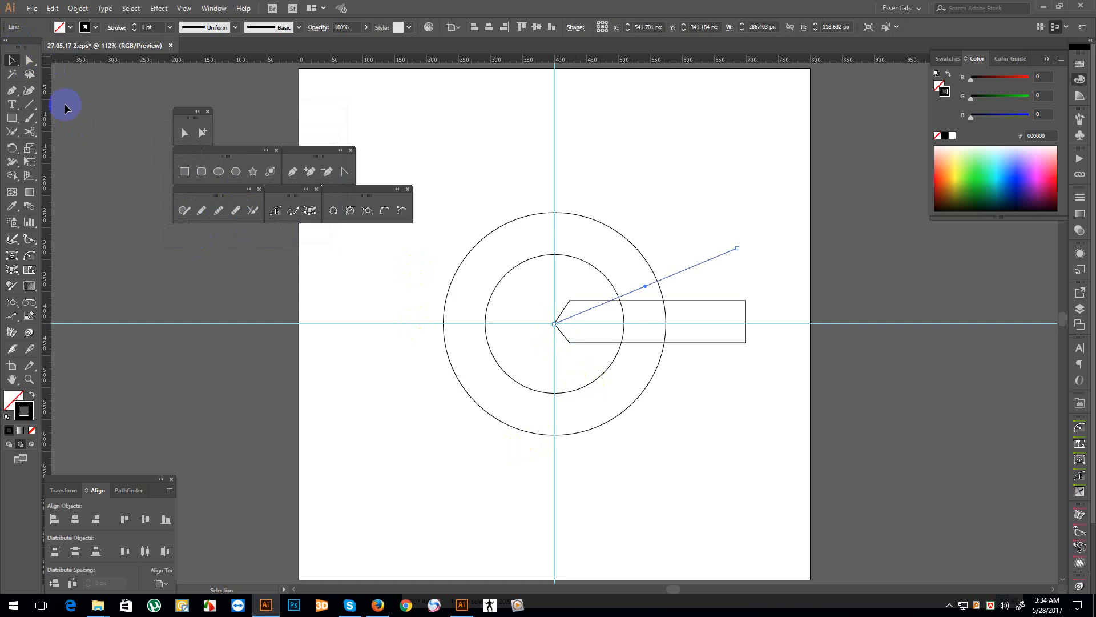
pyautogui.click(315, 358)
# - Draw parallel 45-degree lines up-left from the inner circle's bottom and top points, spanning about 281 px and 187 px horizontally
pyautogui.moveTo(352, 371); pyautogui.dragTo(418, 404)
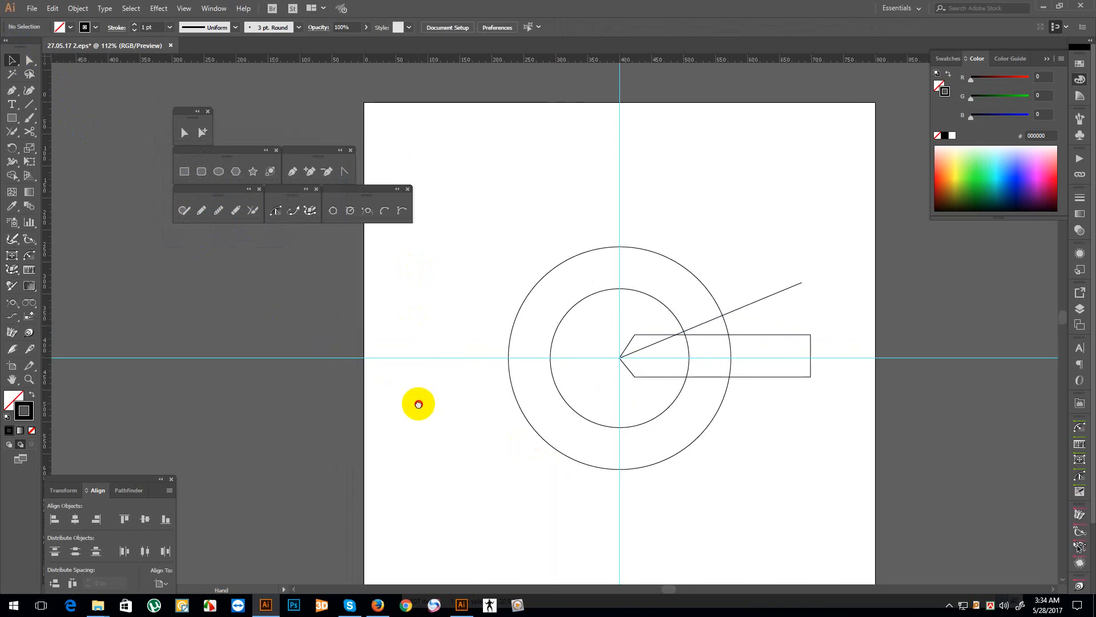
pyautogui.click(29, 104)
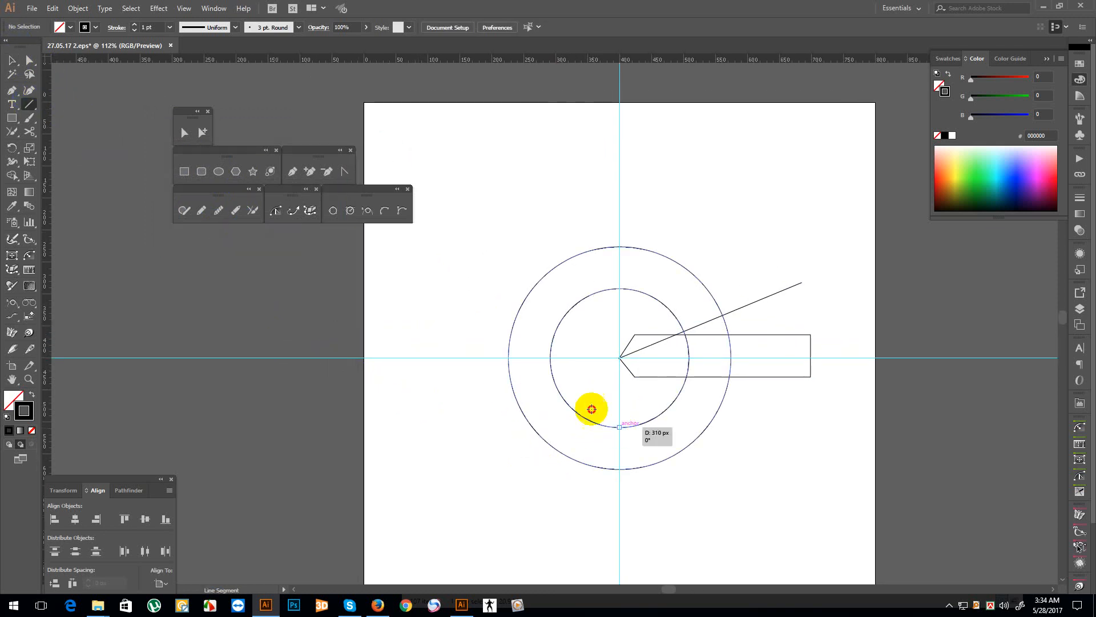
pyautogui.moveTo(592, 408); pyautogui.dragTo(440, 247)
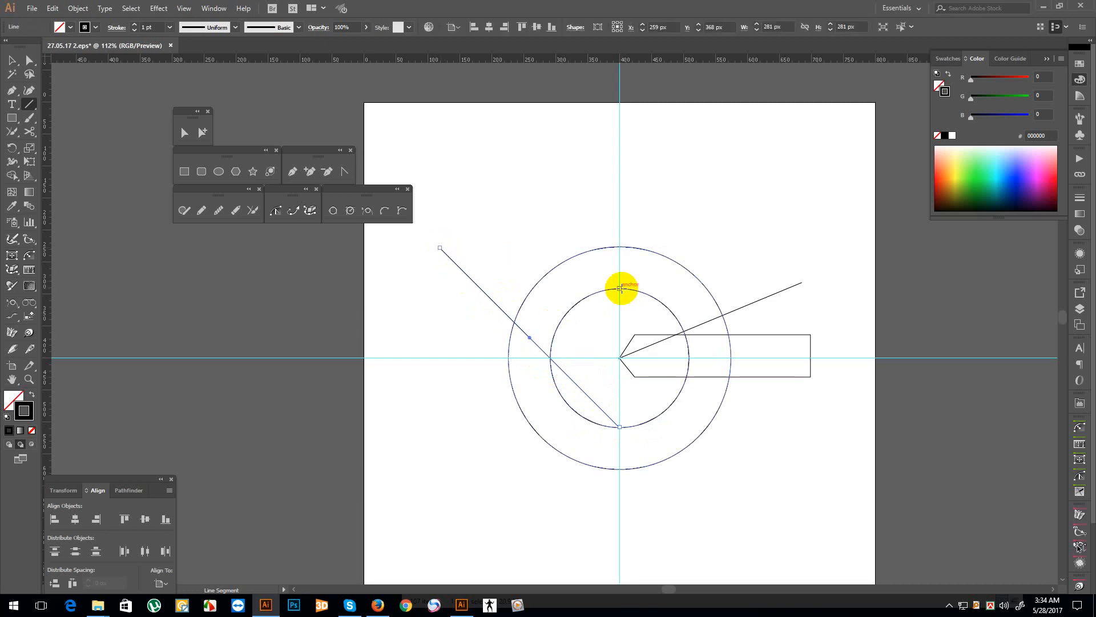
pyautogui.moveTo(621, 288)
pyautogui.mouseDown()
pyautogui.moveTo(487, 180)
pyautogui.moveTo(500, 170)
pyautogui.mouseUp()
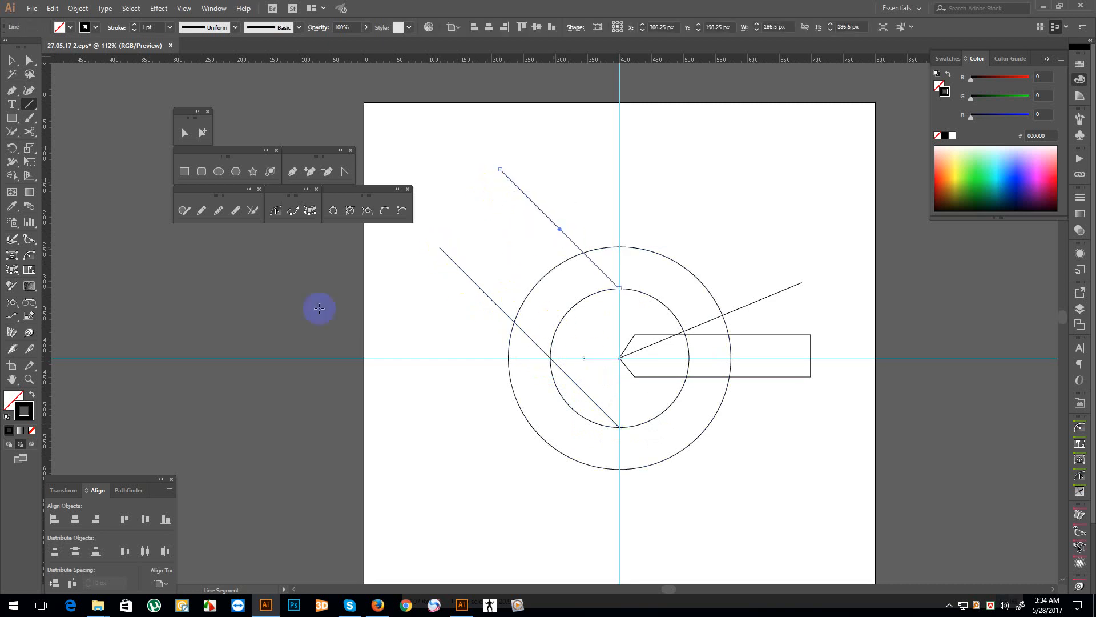
# - Set the stroke weight of both parallel 45-degree lines to 17 pt
pyautogui.click(12, 62)
pyautogui.keyDown('shift'); pyautogui.click(481, 290); pyautogui.keyUp('shift')
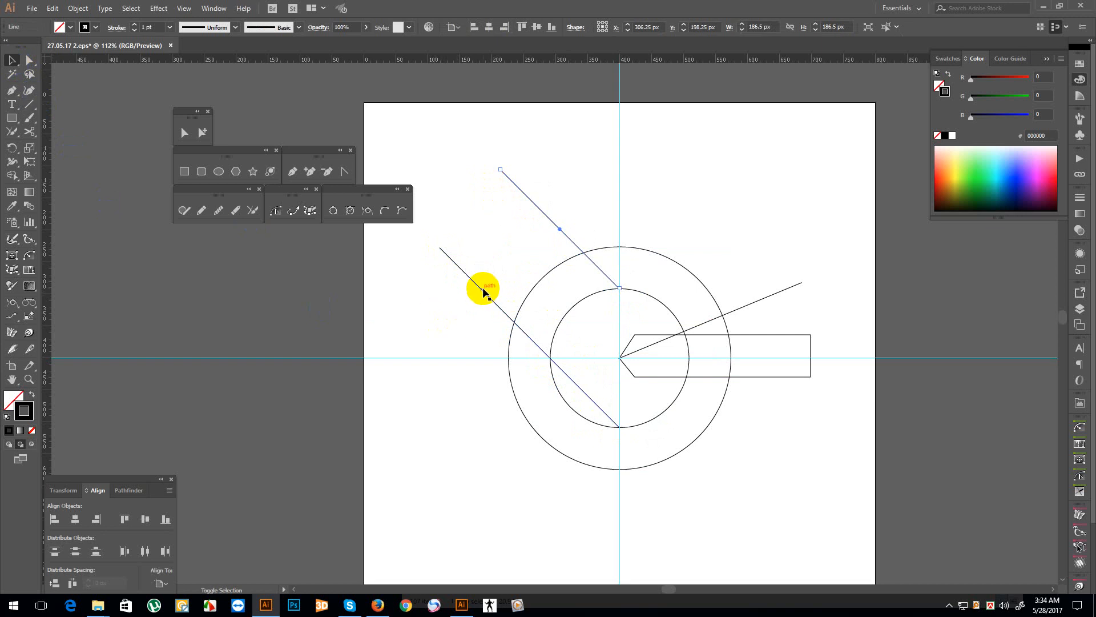
pyautogui.keyDown('shift'); pyautogui.click(574, 389); pyautogui.keyUp('shift')
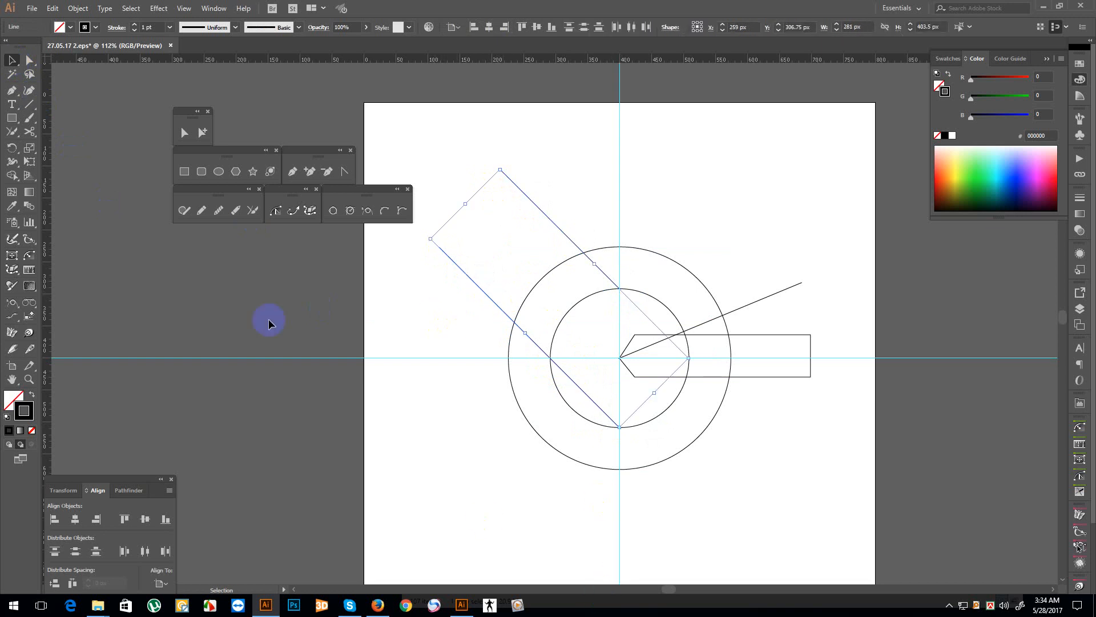
pyautogui.click(135, 26)
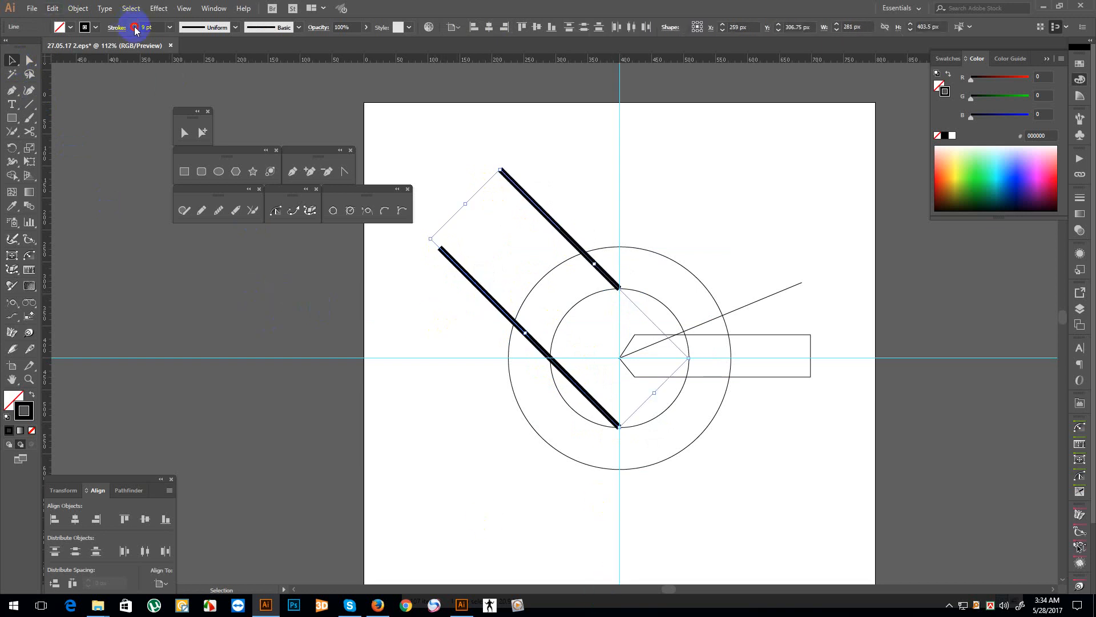
pyautogui.click(134, 25)
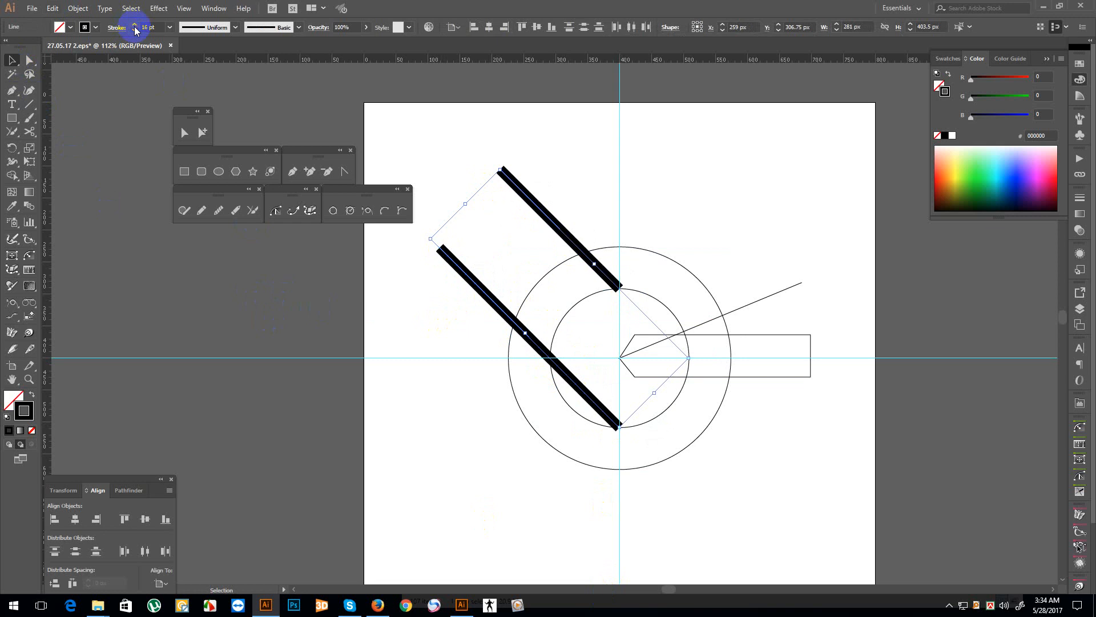
pyautogui.click(134, 26)
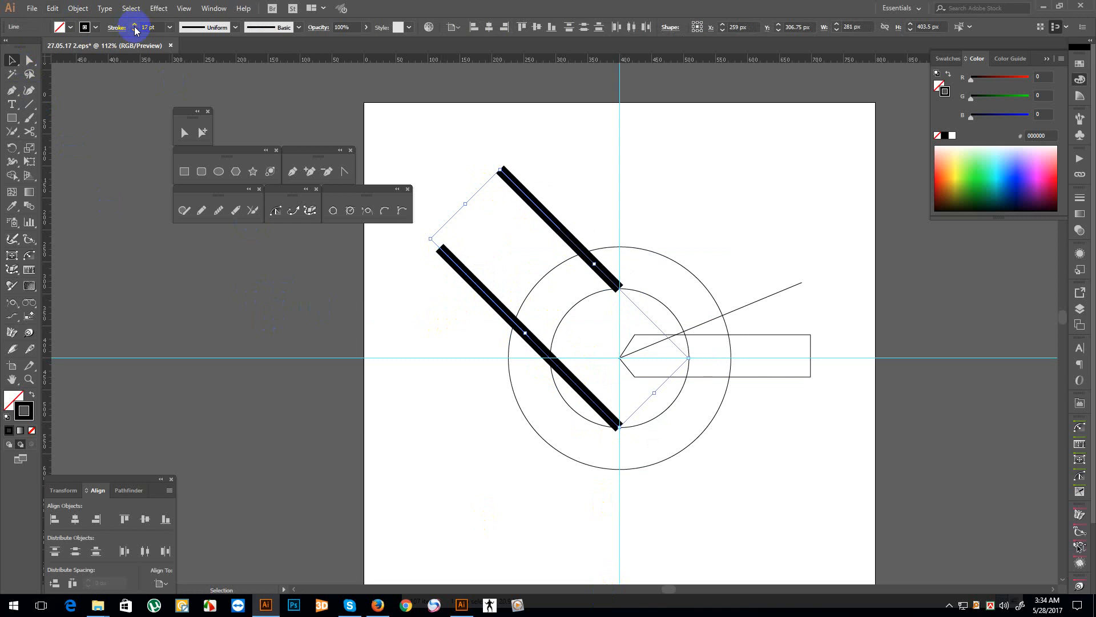
pyautogui.click(402, 156)
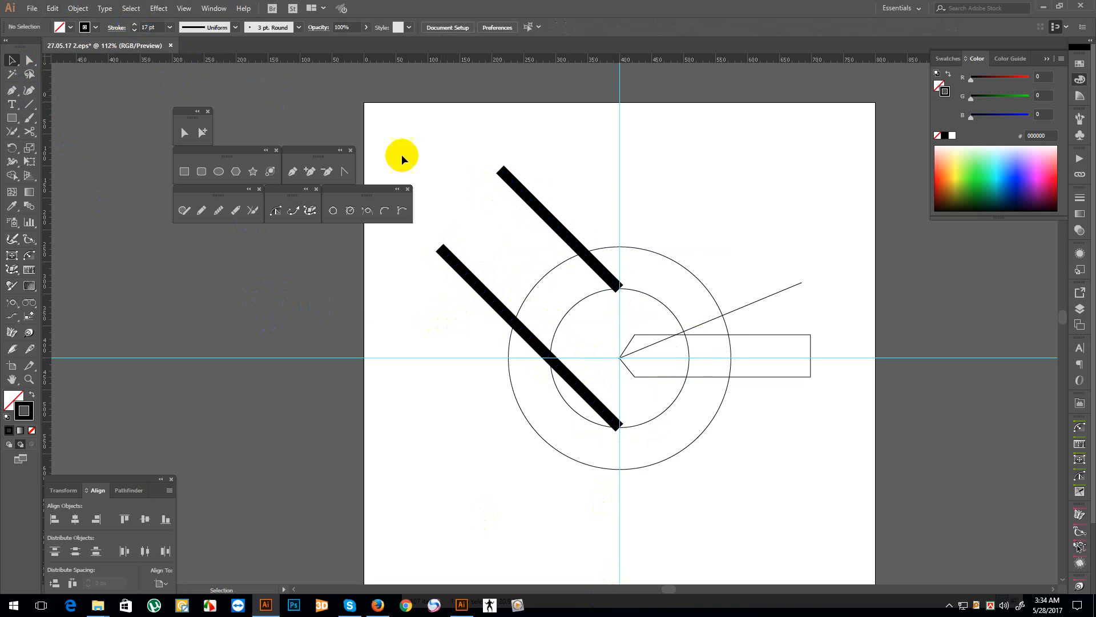
# - Extend the upper thick diagonal line from its lower end, along its own direction, into the inner circle near the pointed bar
pyautogui.click(557, 227)
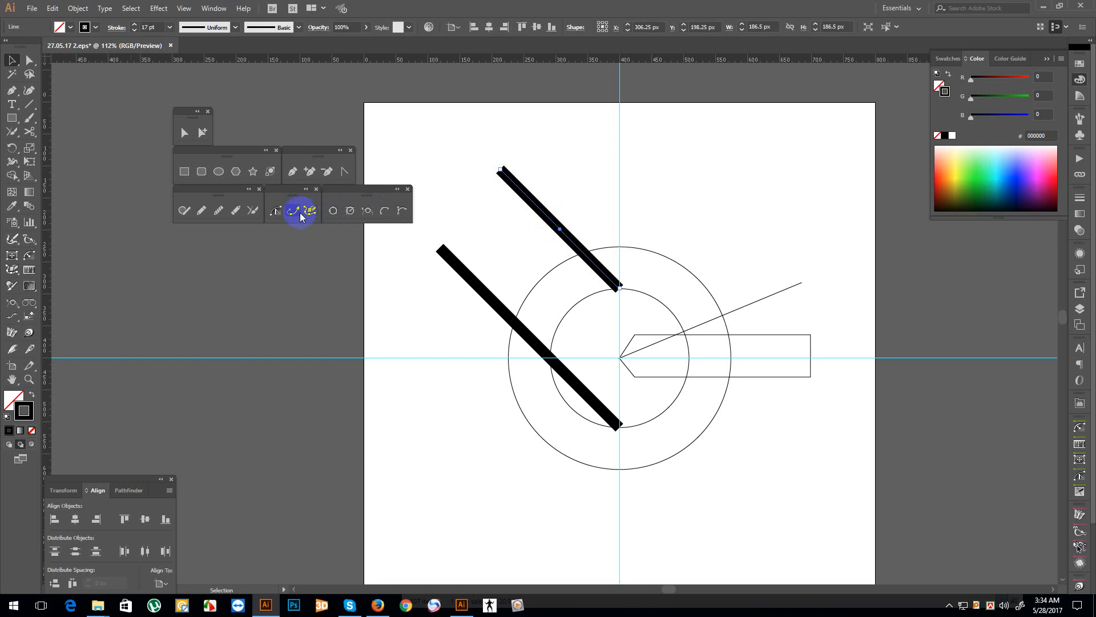
pyautogui.click(294, 211)
pyautogui.moveTo(611, 286); pyautogui.dragTo(653, 323)
# - Blend the two thick diagonal lines with each other using the Blend tool
pyautogui.click(12, 60)
pyautogui.moveTo(502, 166); pyautogui.dragTo(438, 271)
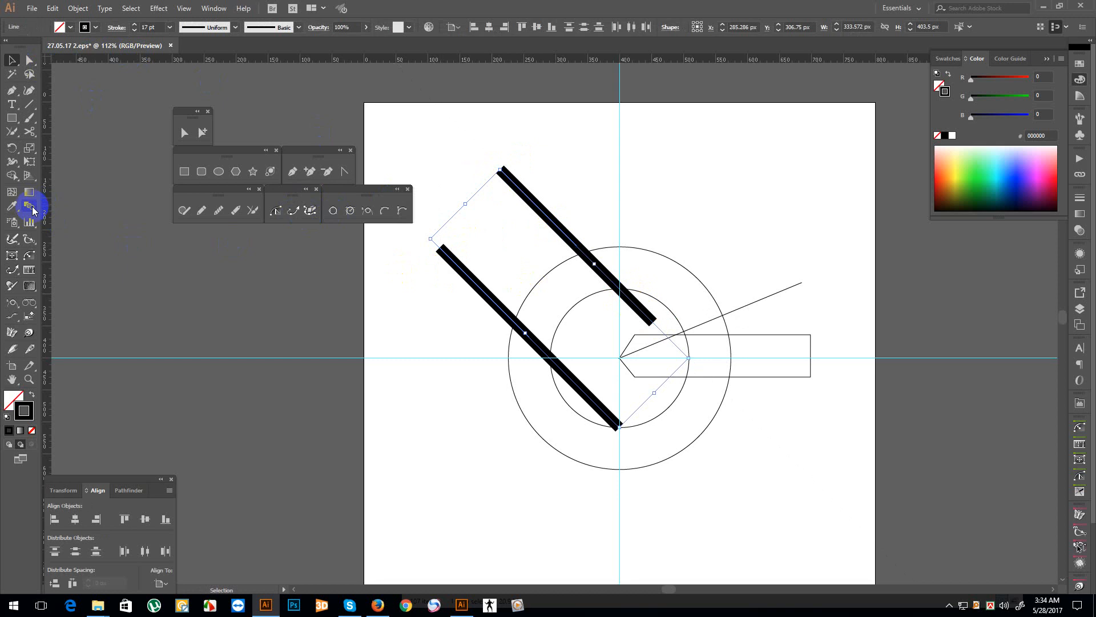
pyautogui.click(32, 211)
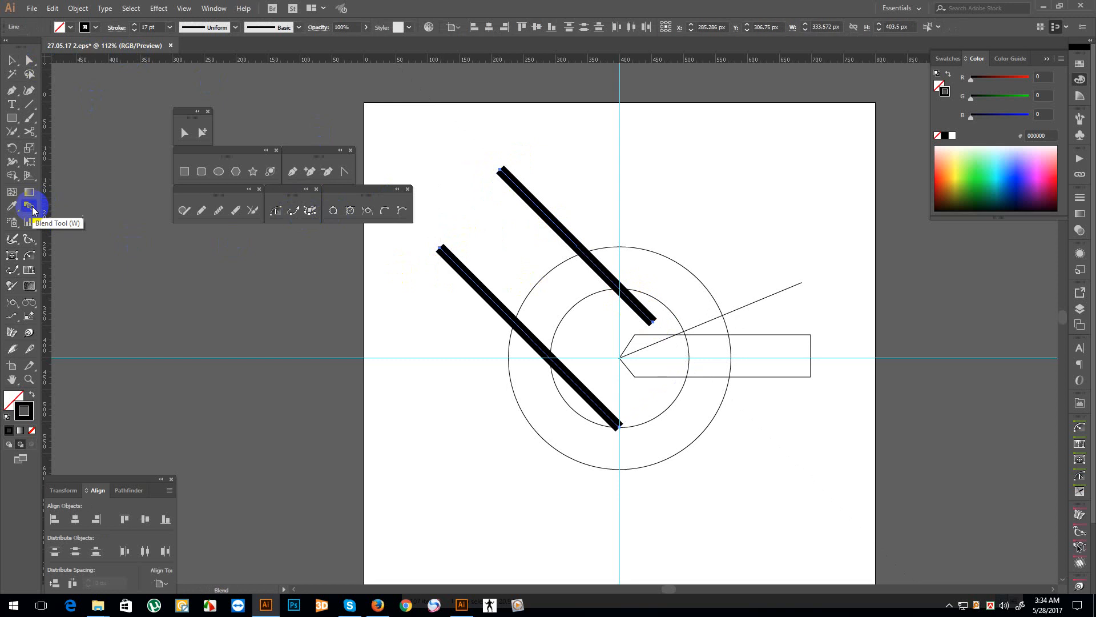
pyautogui.click(461, 269)
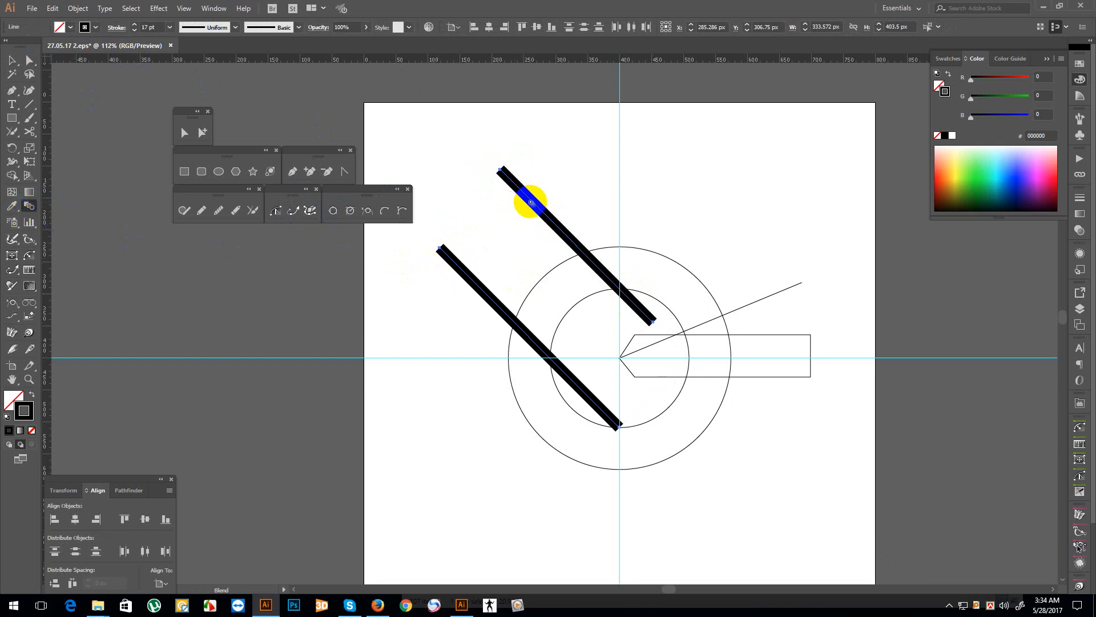
pyautogui.click(531, 201)
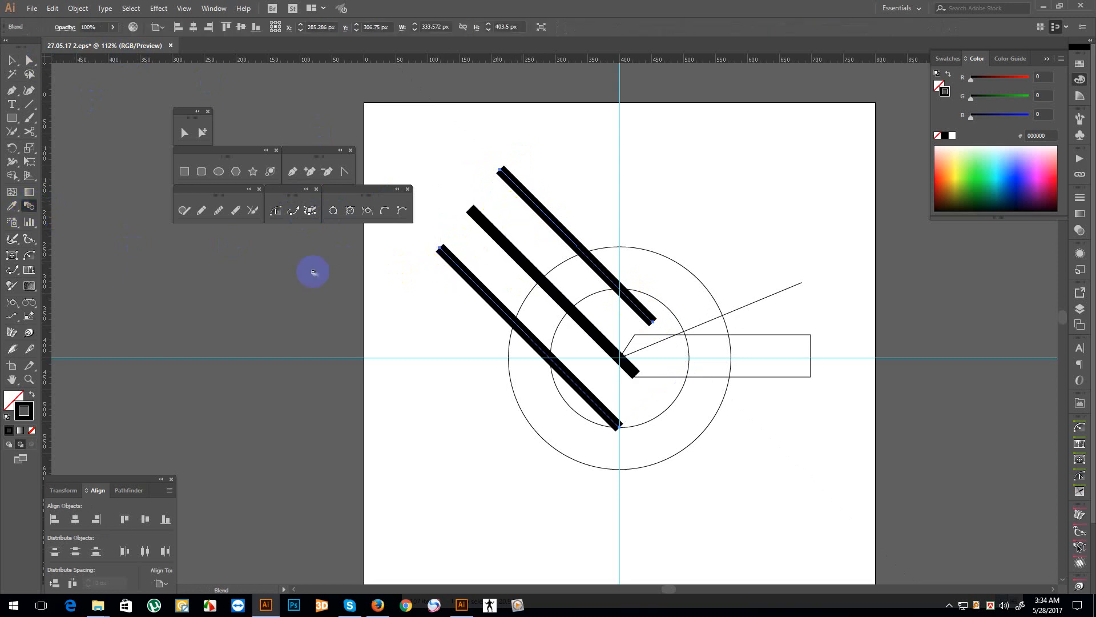
# - Set the blend's spacing to Specified Steps with 5 steps
pyautogui.doubleClick(32, 209)
pyautogui.click(341, 80)
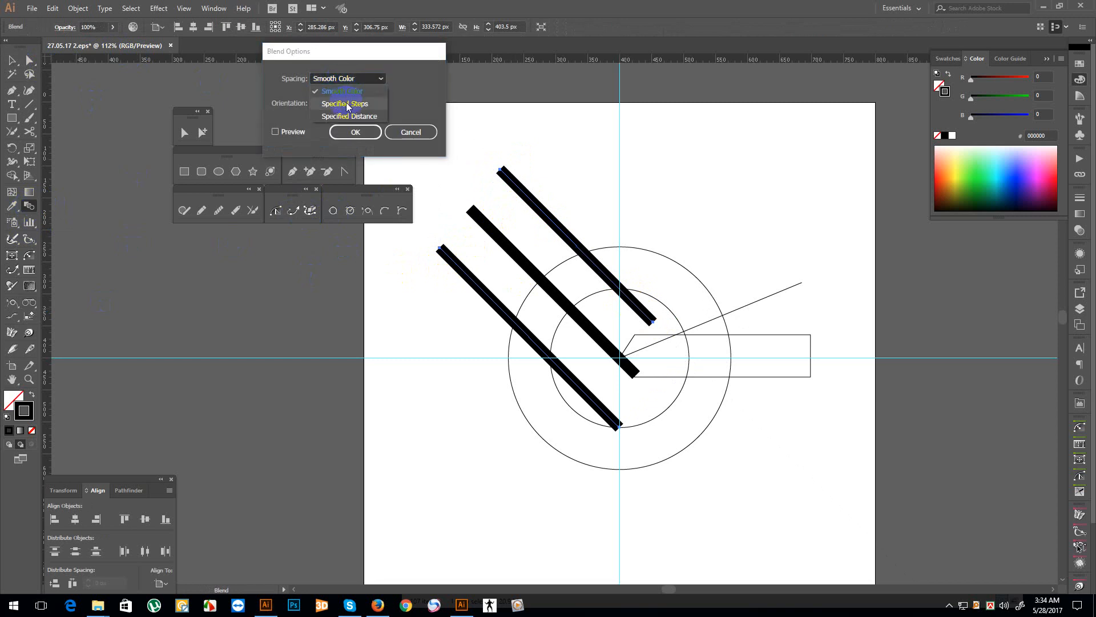
pyautogui.click(346, 104)
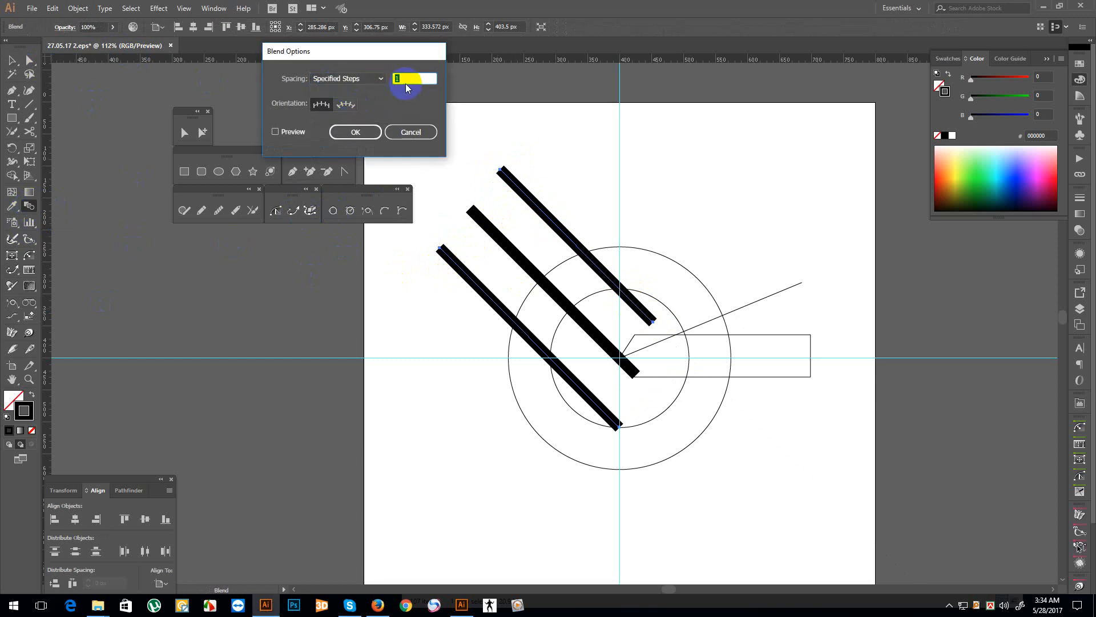
pyautogui.write('5')
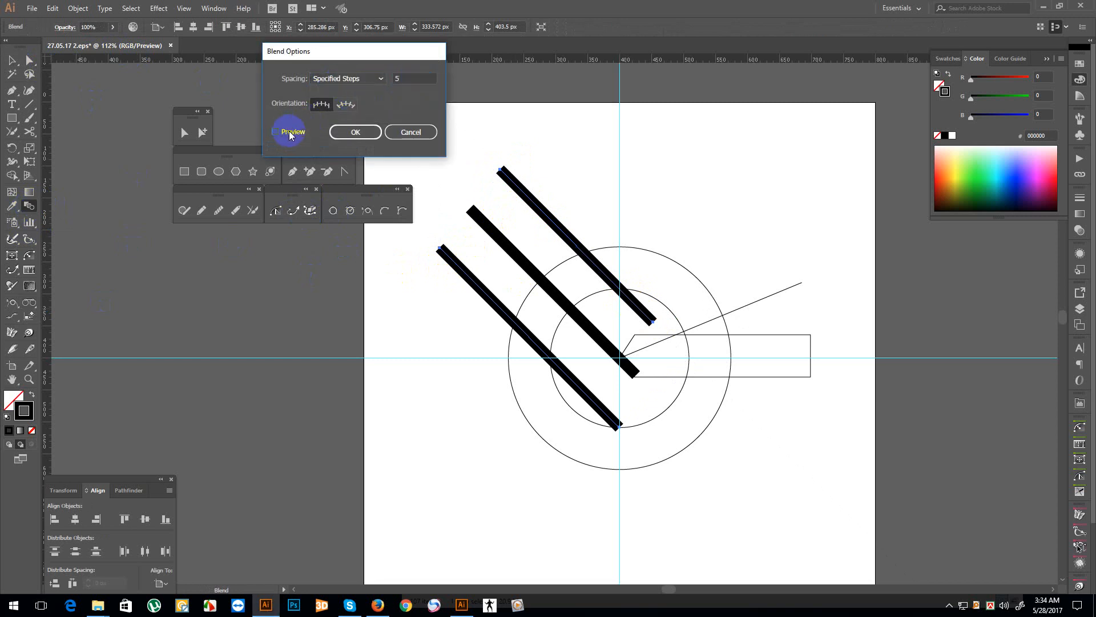
pyautogui.click(286, 132)
pyautogui.click(351, 131)
# - Expand the stripe blend and outline its strokes into filled shapes
pyautogui.click(10, 59)
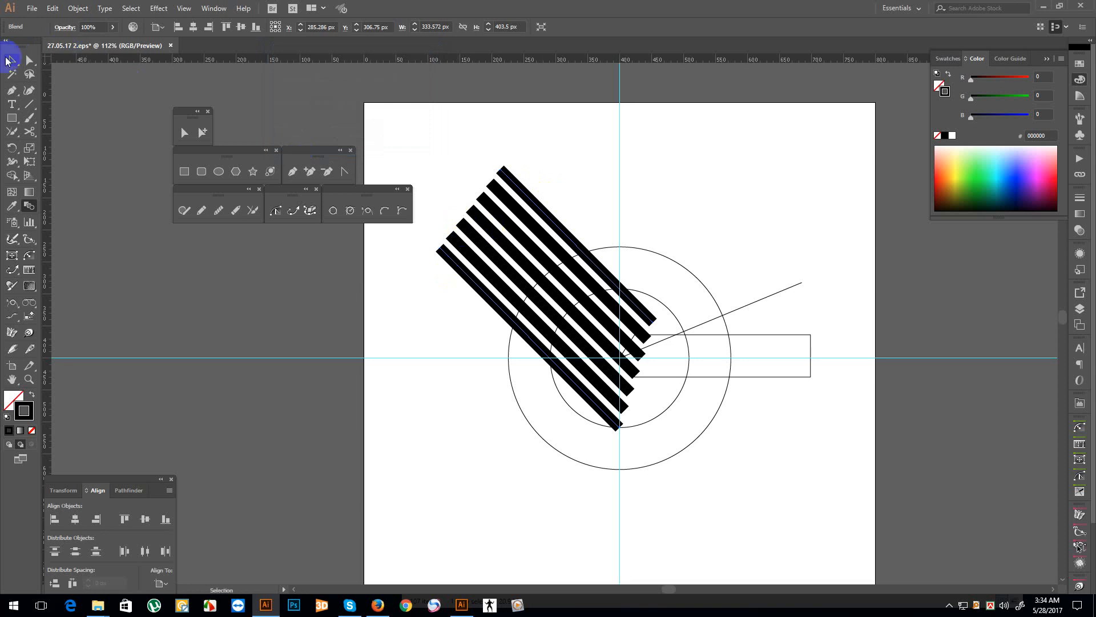
pyautogui.click(77, 8)
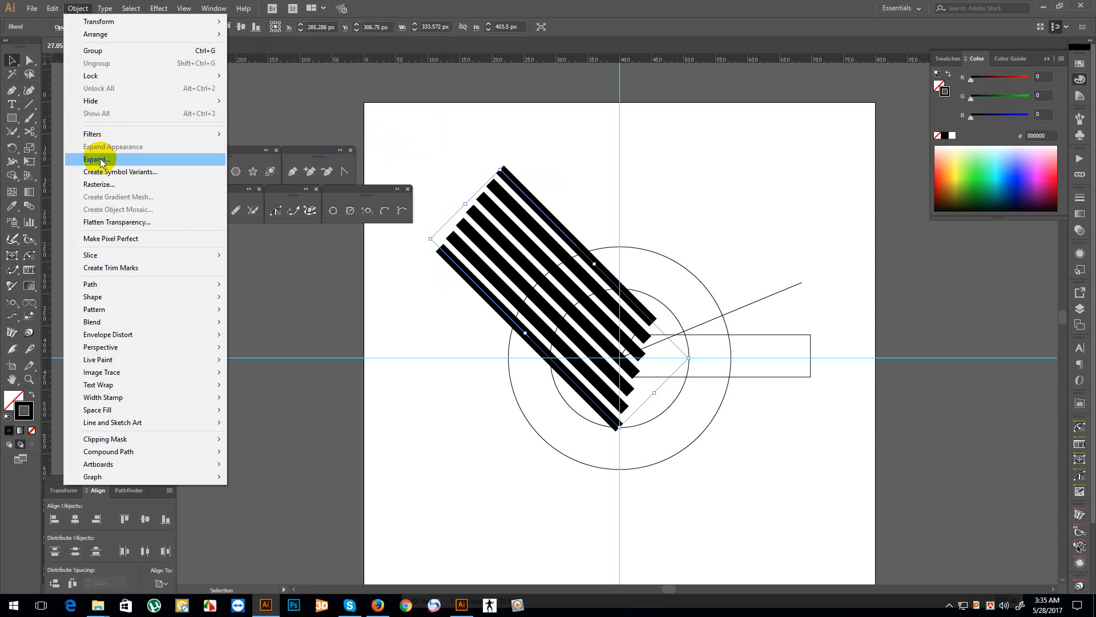
pyautogui.click(97, 159)
pyautogui.click(671, 382)
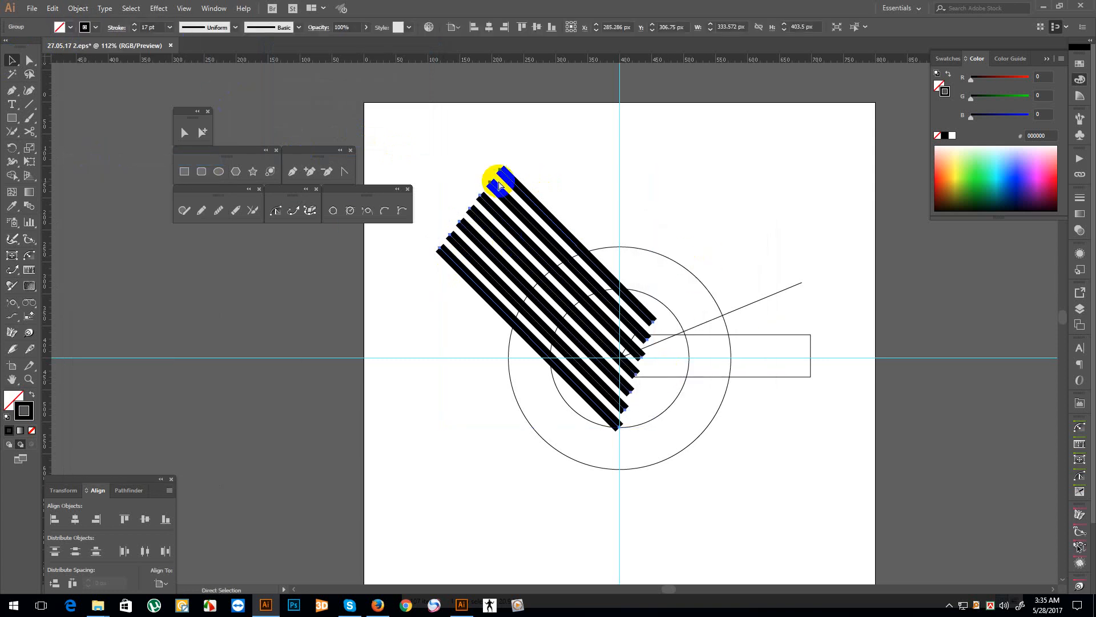
pyautogui.hotkey('ctrl', 'shift', 'o')
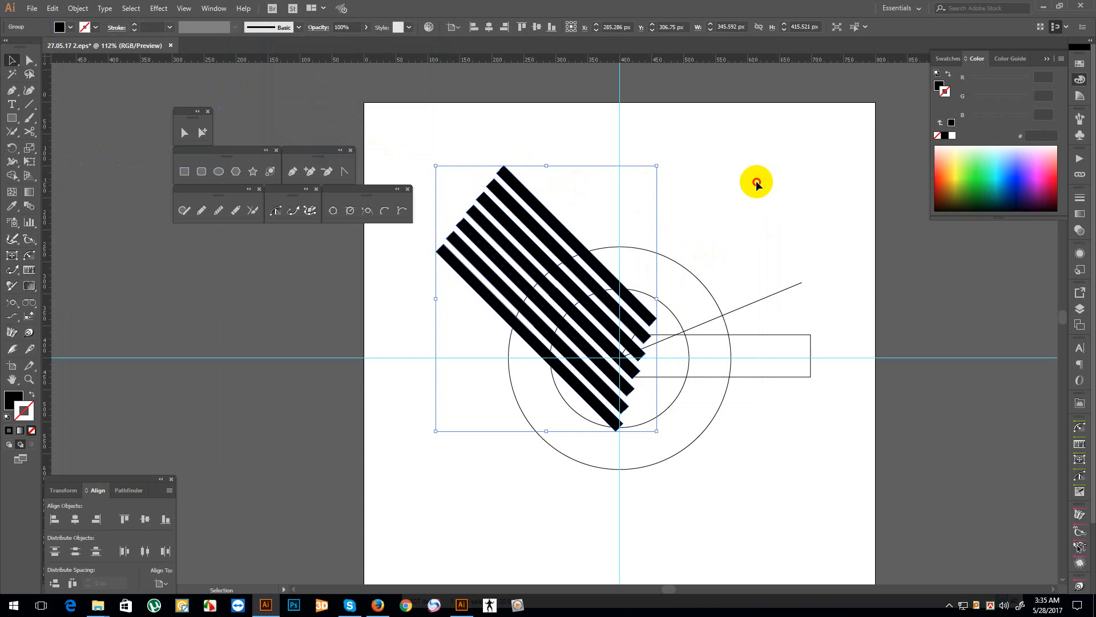
pyautogui.click(756, 181)
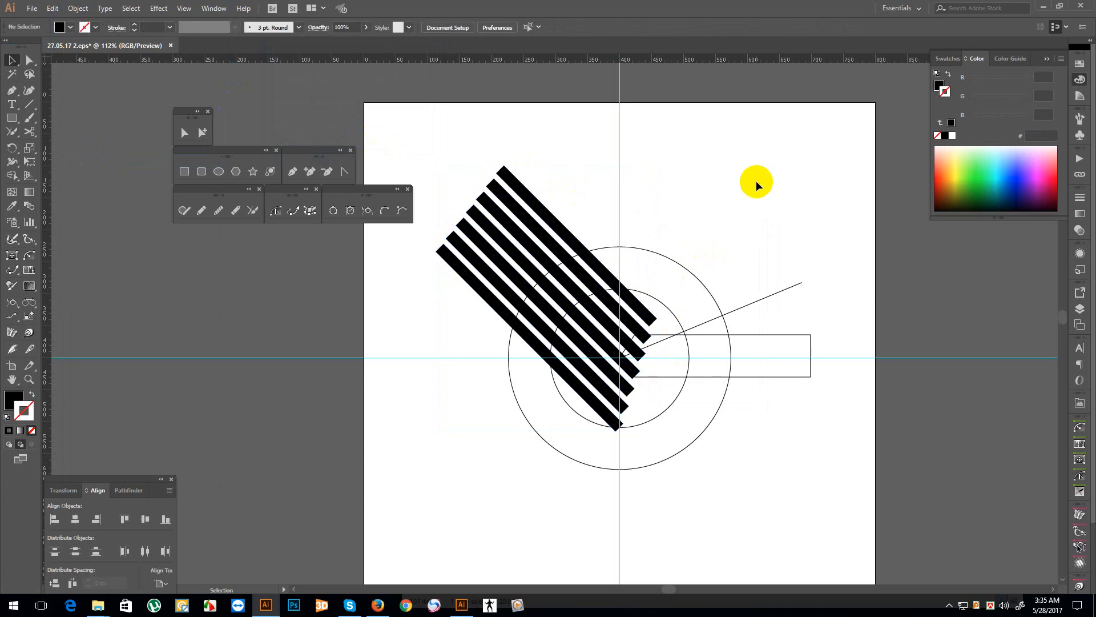
# - Swap fill and stroke on the circular ring and on the pointed bar to make both solid black
pyautogui.click(667, 312)
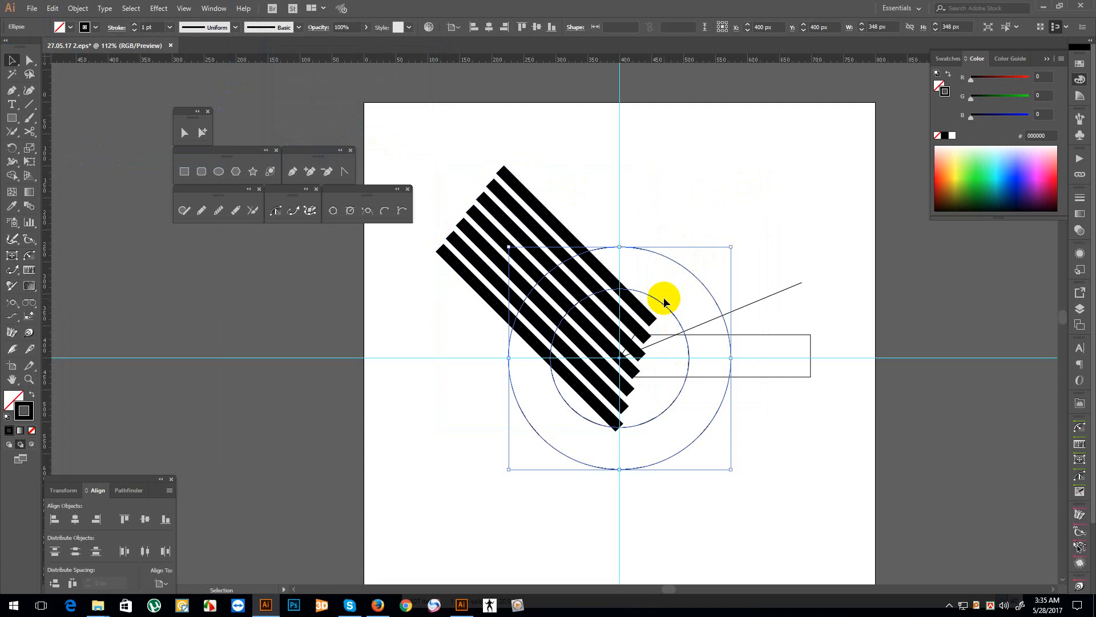
pyautogui.hotkey('shift', 'x')
pyautogui.click(744, 277)
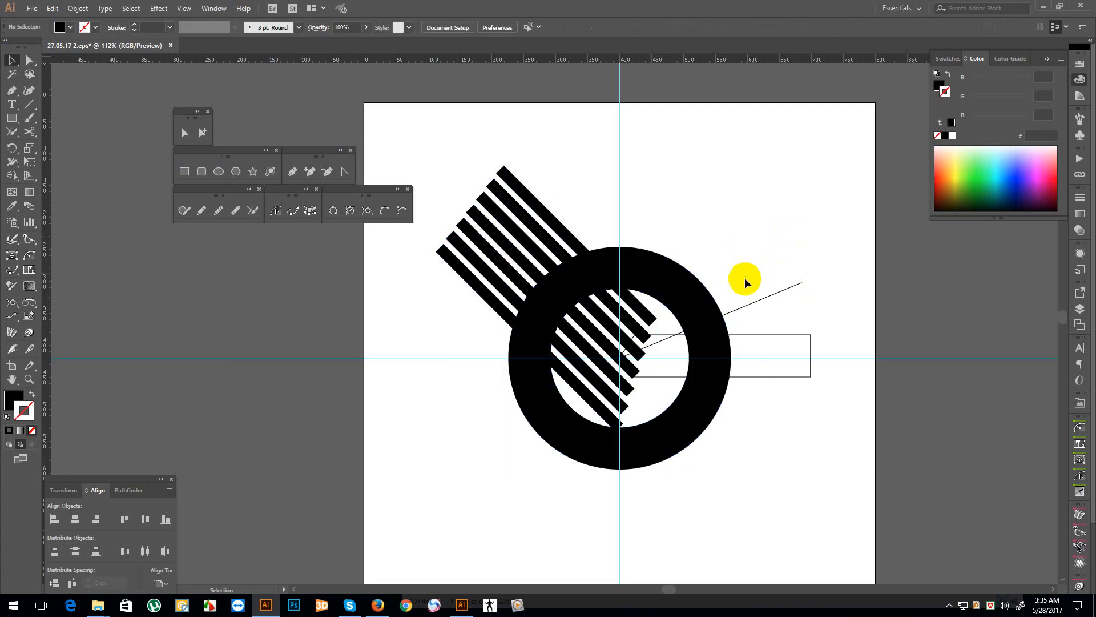
pyautogui.click(776, 337)
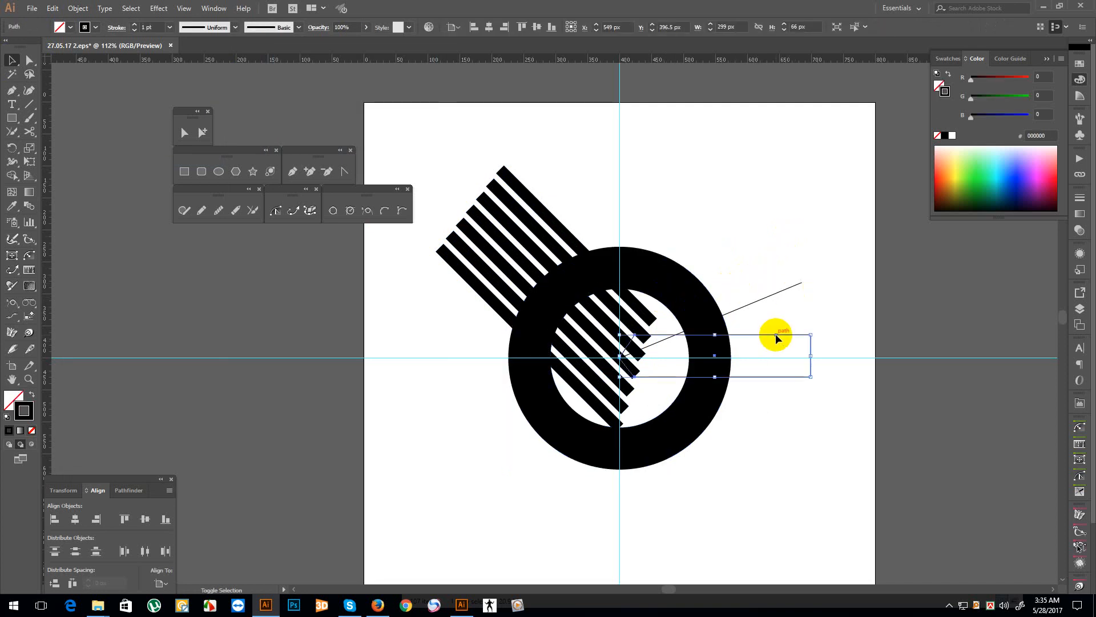
pyautogui.hotkey('shift', 'x')
pyautogui.click(807, 411)
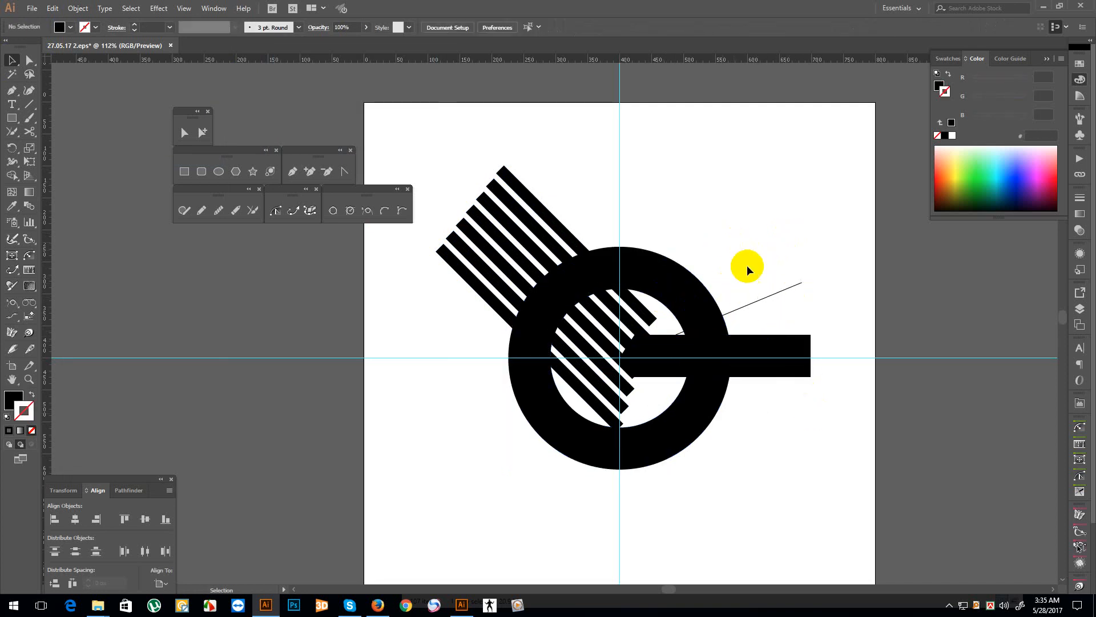
# - With Shape Builder on all artwork, remove the ring segment between the angled line and the bar, and the bar's end outside the ring
pyautogui.click(761, 298)
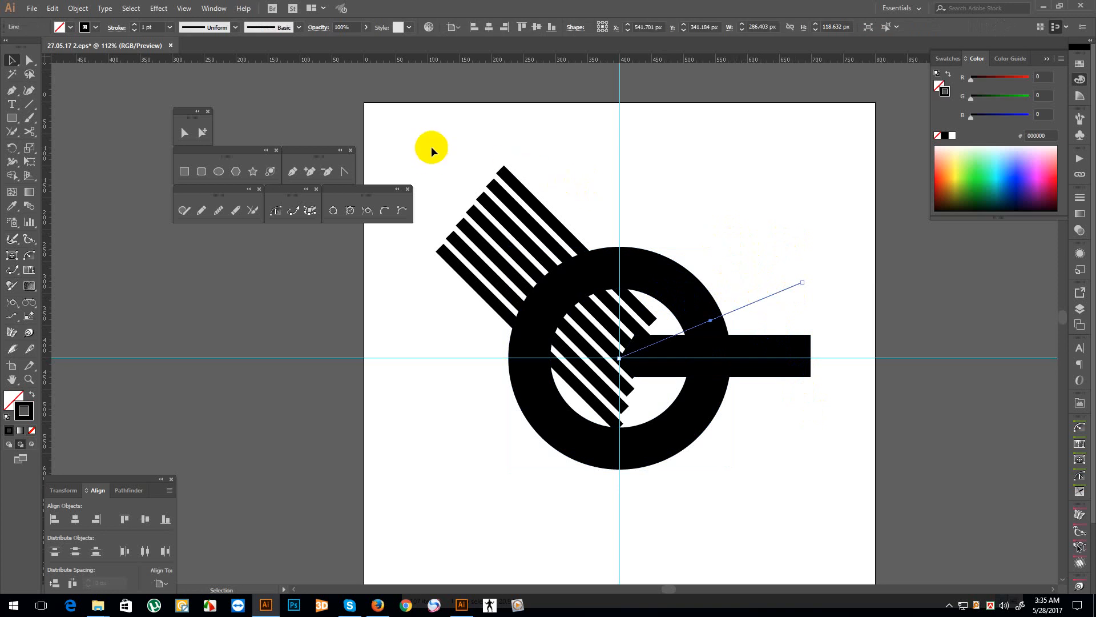
pyautogui.moveTo(431, 147); pyautogui.dragTo(793, 452)
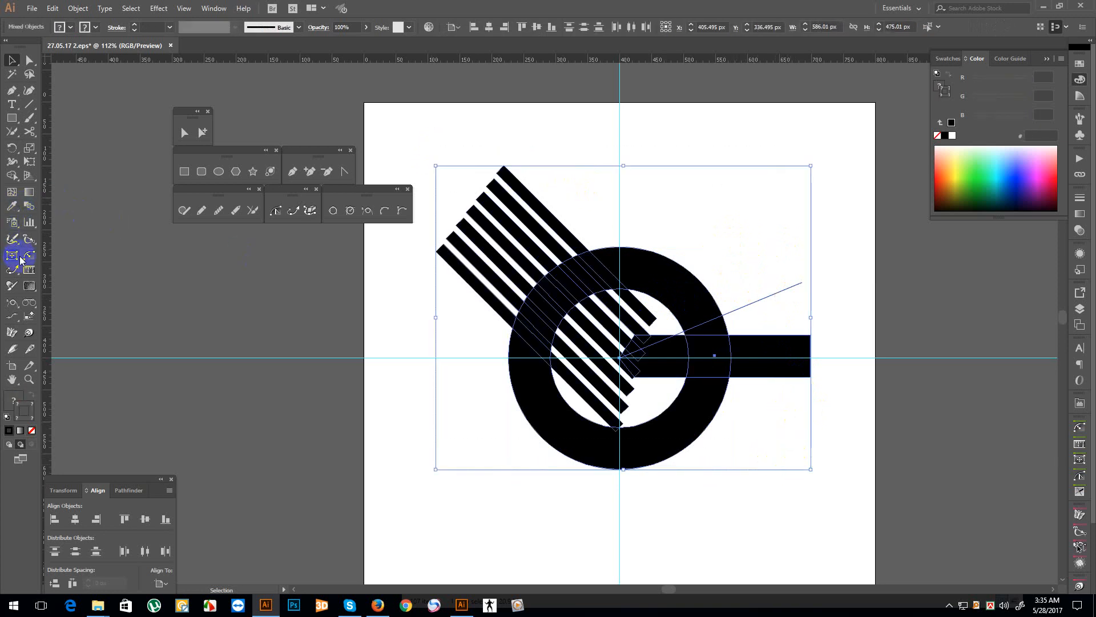
pyautogui.click(8, 180)
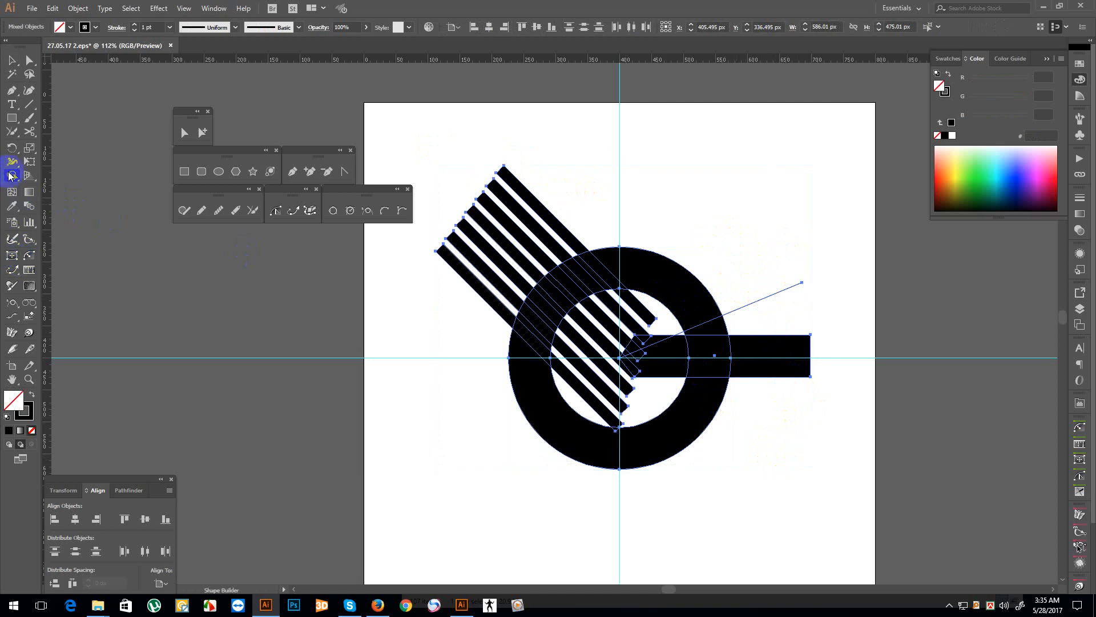
pyautogui.keyDown('alt'); pyautogui.click(708, 330); pyautogui.keyUp('alt')
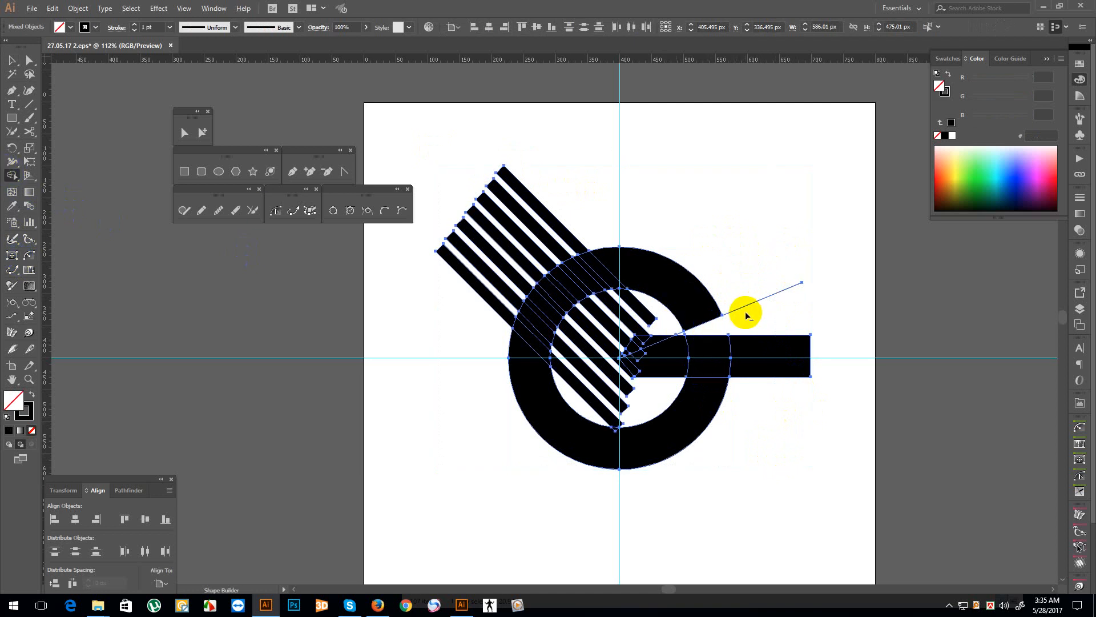
pyautogui.keyDown('alt'); pyautogui.click(759, 350); pyautogui.keyUp('alt')
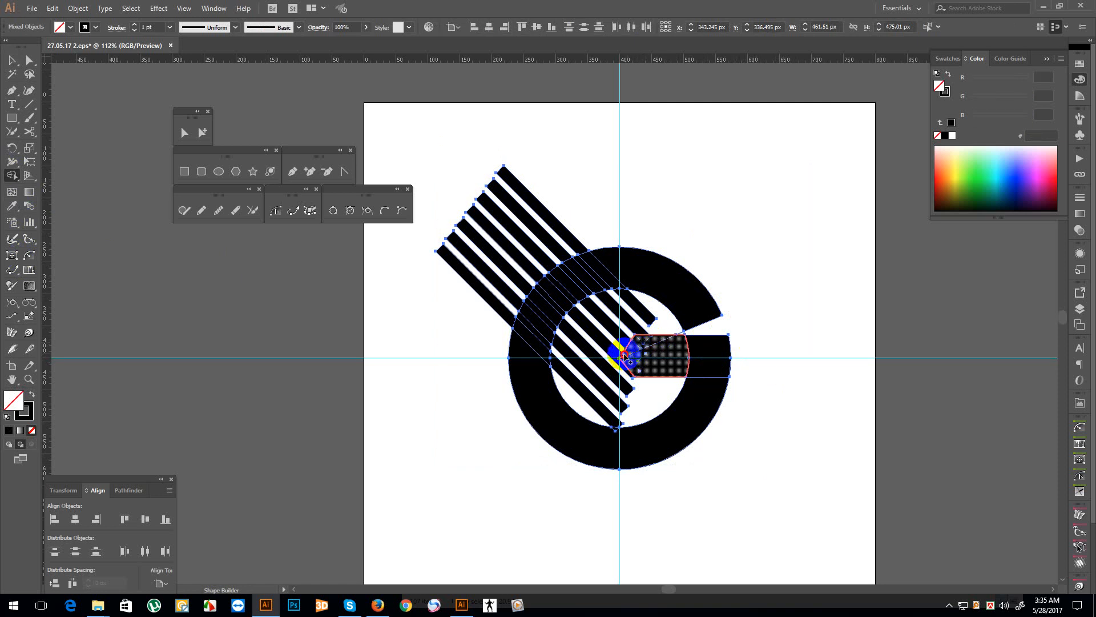
# - Merge the pointed bar with the lower part of the ring and give the merged shape the upper ring's black fill
pyautogui.moveTo(622, 357)
pyautogui.mouseDown()
pyautogui.moveTo(701, 360)
pyautogui.moveTo(557, 306)
pyautogui.moveTo(694, 385)
pyautogui.mouseUp()
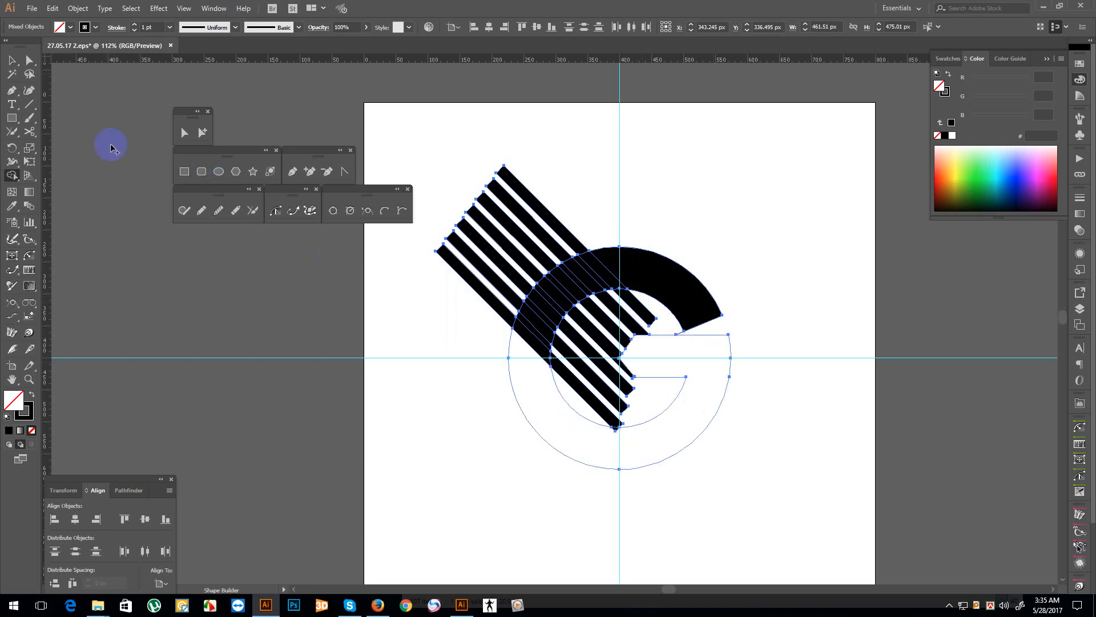
pyautogui.click(12, 60)
pyautogui.moveTo(529, 421)
pyautogui.mouseDown()
pyautogui.moveTo(512, 436)
pyautogui.moveTo(534, 436)
pyautogui.mouseUp()
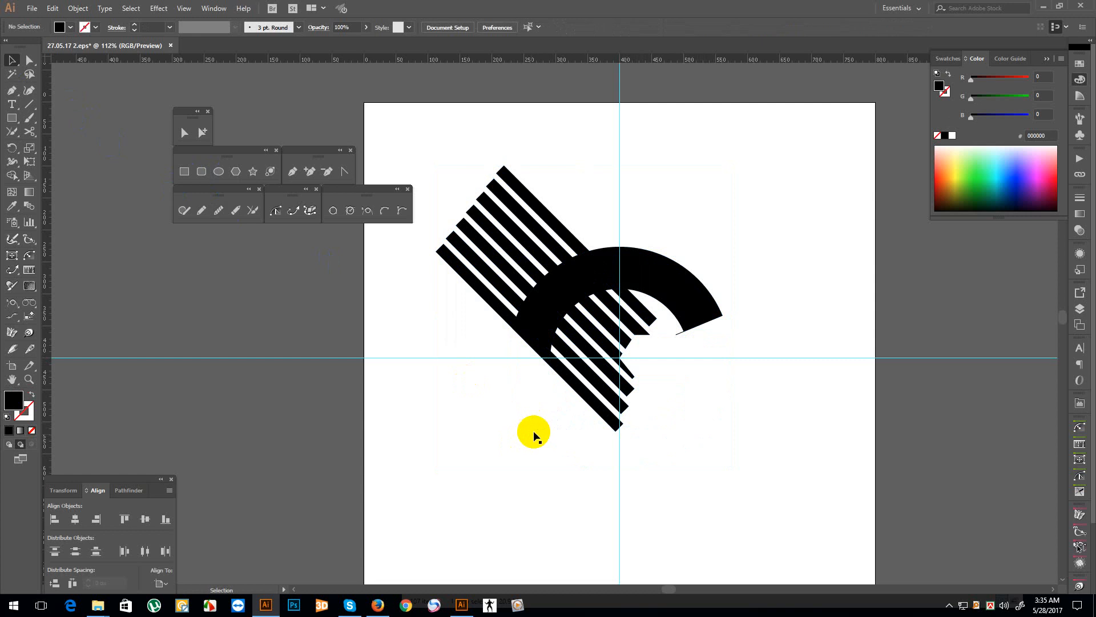
pyautogui.click(536, 435)
pyautogui.press('i')
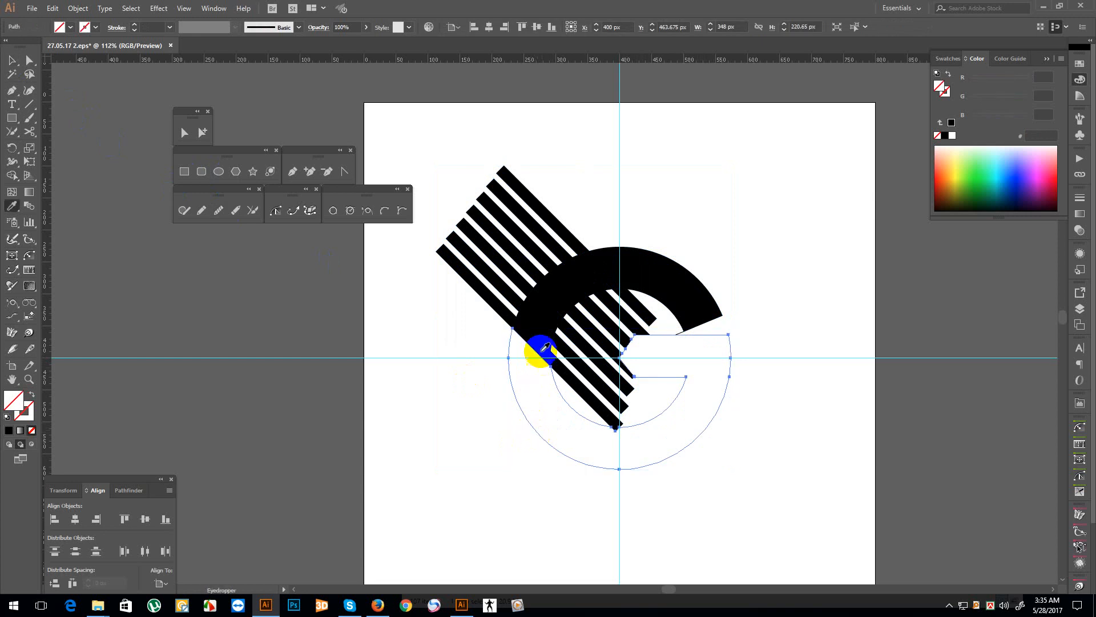
pyautogui.click(532, 328)
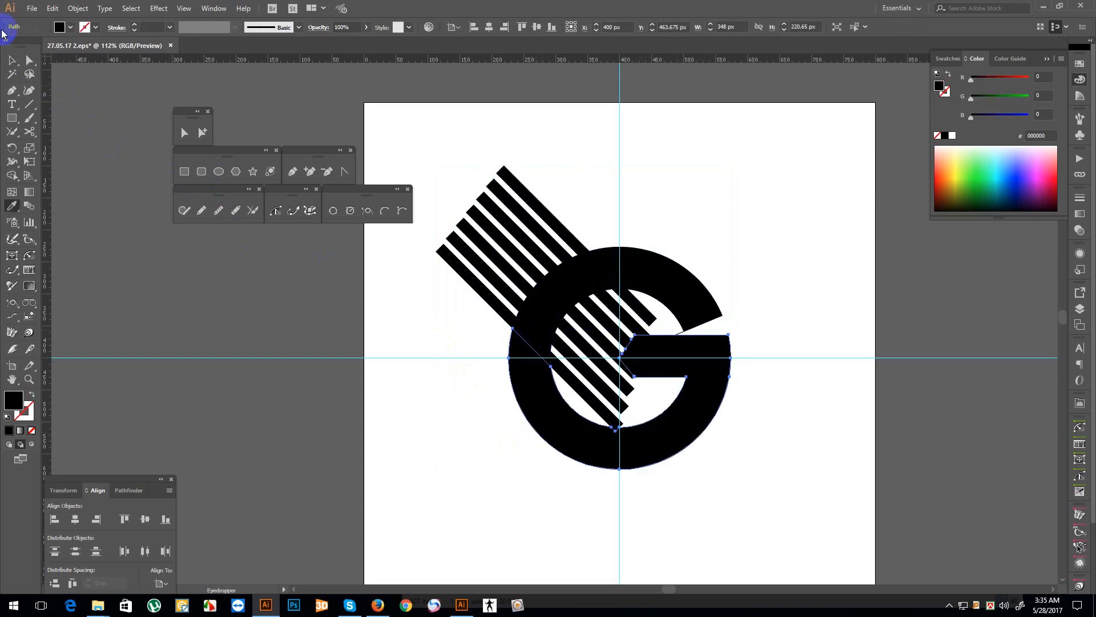
# - Select all artwork and merge the ring's lower part, the stripe overlaps and its upper part with Shape Builder
pyautogui.click(12, 59)
pyautogui.click(449, 158)
pyautogui.moveTo(450, 158); pyautogui.dragTo(762, 456)
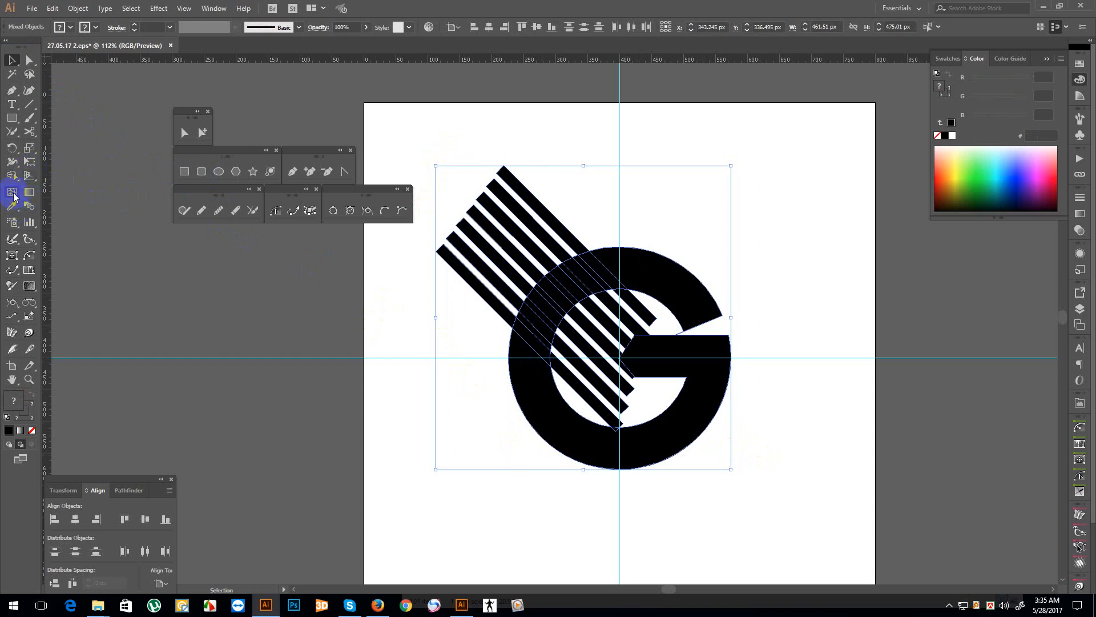
pyautogui.click(12, 176)
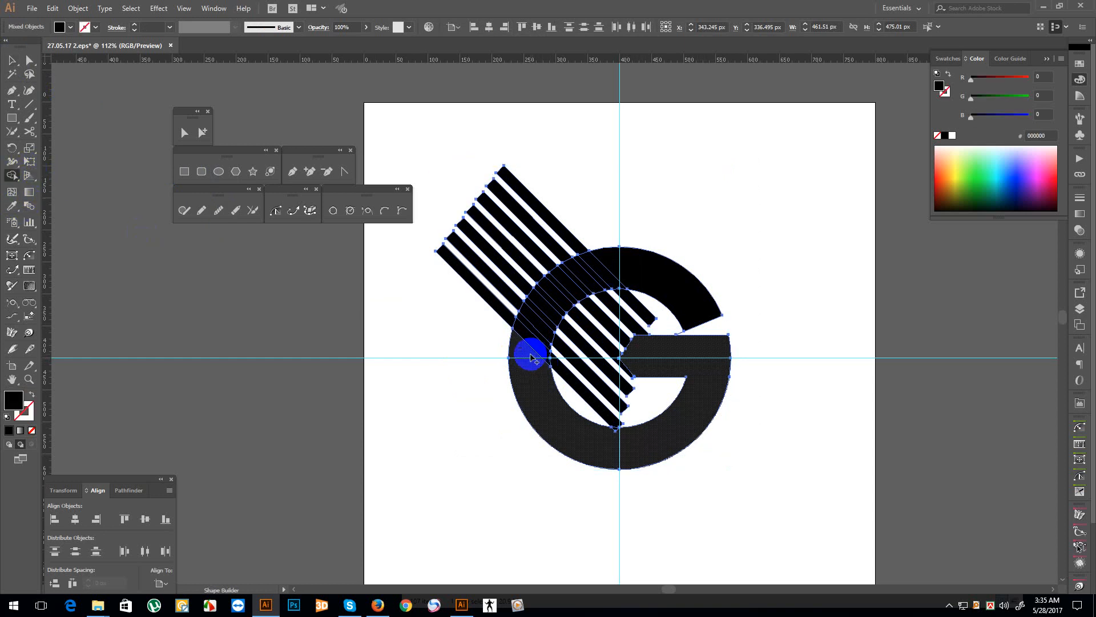
pyautogui.moveTo(529, 348)
pyautogui.mouseDown()
pyautogui.moveTo(526, 336)
pyautogui.moveTo(622, 265)
pyautogui.moveTo(596, 278)
pyautogui.mouseUp()
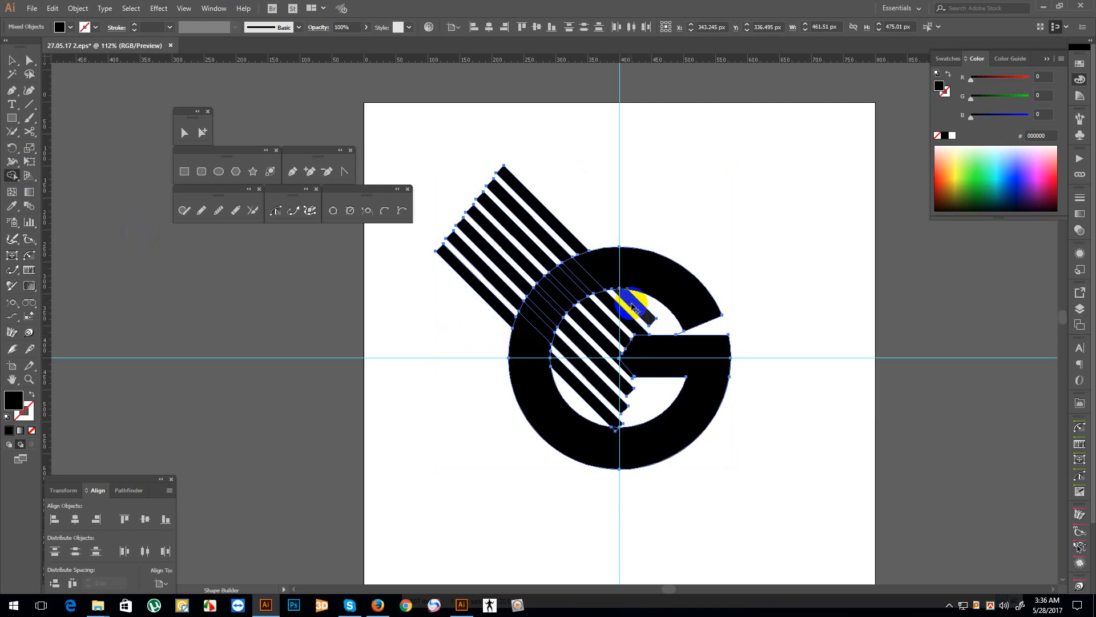
# - With Shape Builder, remove the stripe ends inside and outside the ring and the gaps between the stripes across the ring
pyautogui.moveTo(632, 304)
pyautogui.mouseDown()
pyautogui.moveTo(595, 315)
pyautogui.moveTo(573, 355)
pyautogui.moveTo(573, 381)
pyautogui.moveTo(602, 394)
pyautogui.moveTo(611, 432)
pyautogui.mouseUp()
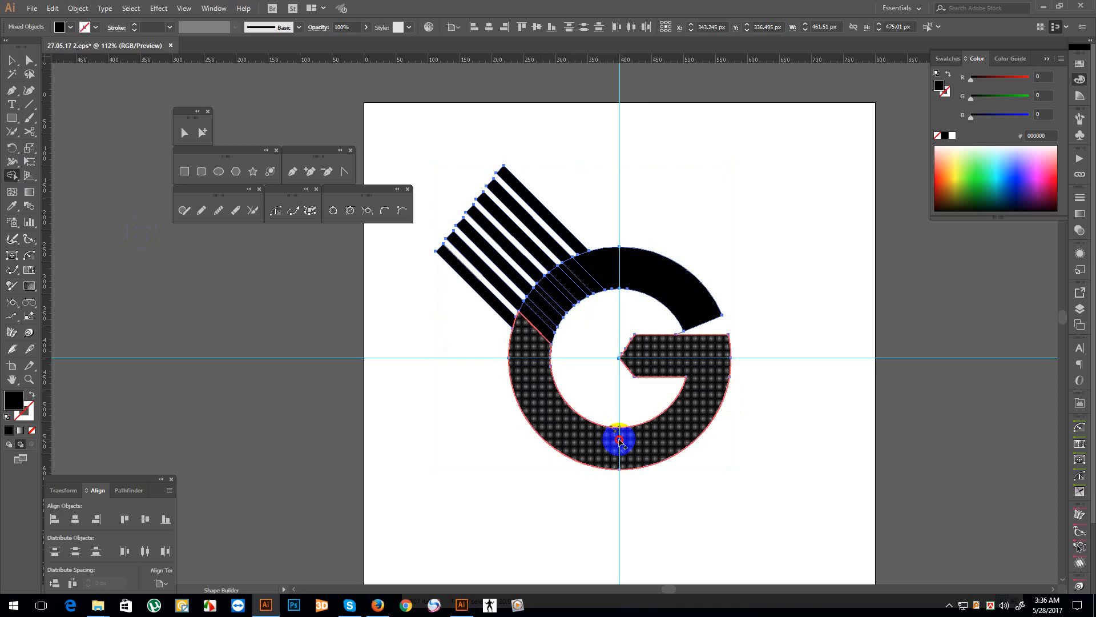
pyautogui.moveTo(505, 308)
pyautogui.mouseDown()
pyautogui.moveTo(510, 320)
pyautogui.moveTo(492, 301)
pyautogui.moveTo(510, 257)
pyautogui.moveTo(558, 216)
pyautogui.moveTo(633, 372)
pyautogui.moveTo(594, 288)
pyautogui.moveTo(568, 297)
pyautogui.mouseUp()
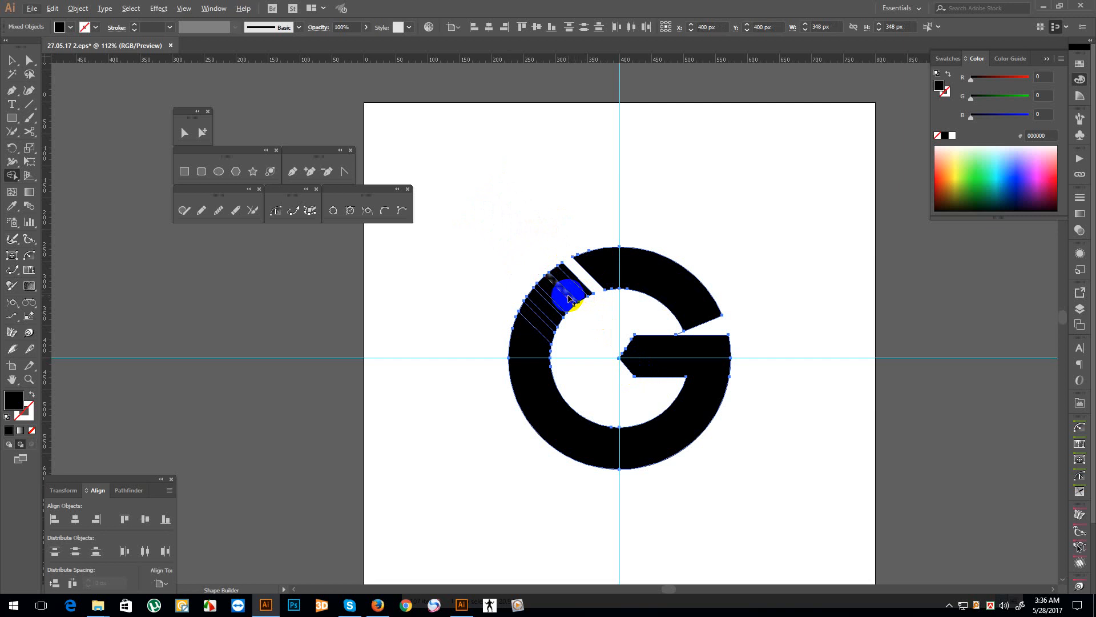
pyautogui.moveTo(569, 298)
pyautogui.mouseDown()
pyautogui.moveTo(546, 314)
pyautogui.moveTo(546, 333)
pyautogui.moveTo(542, 306)
pyautogui.moveTo(563, 302)
pyautogui.moveTo(571, 284)
pyautogui.mouseUp()
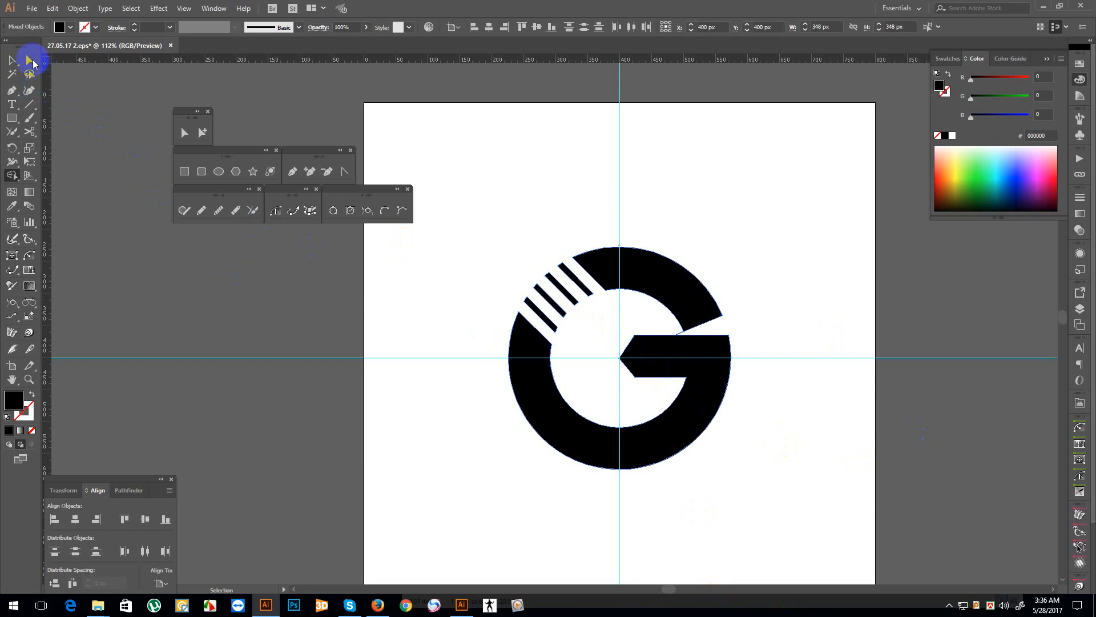
# - Deselect the artwork and delete the stray line fragment between the ring's upper end and the pointed bar
pyautogui.click(12, 60)
pyautogui.click(341, 278)
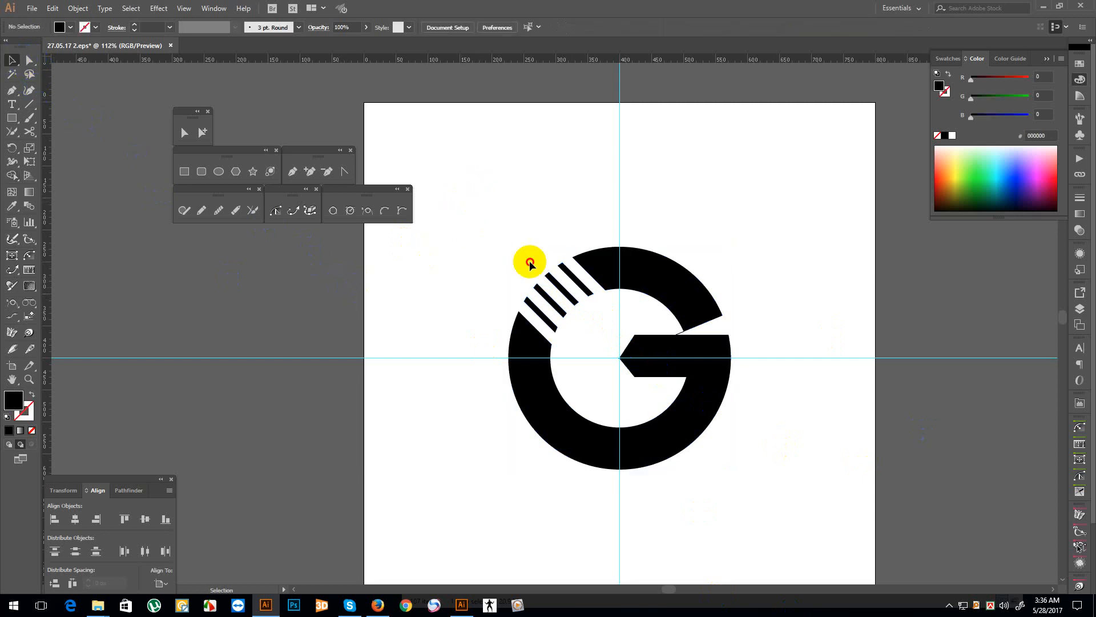
pyautogui.moveTo(473, 200); pyautogui.dragTo(558, 251)
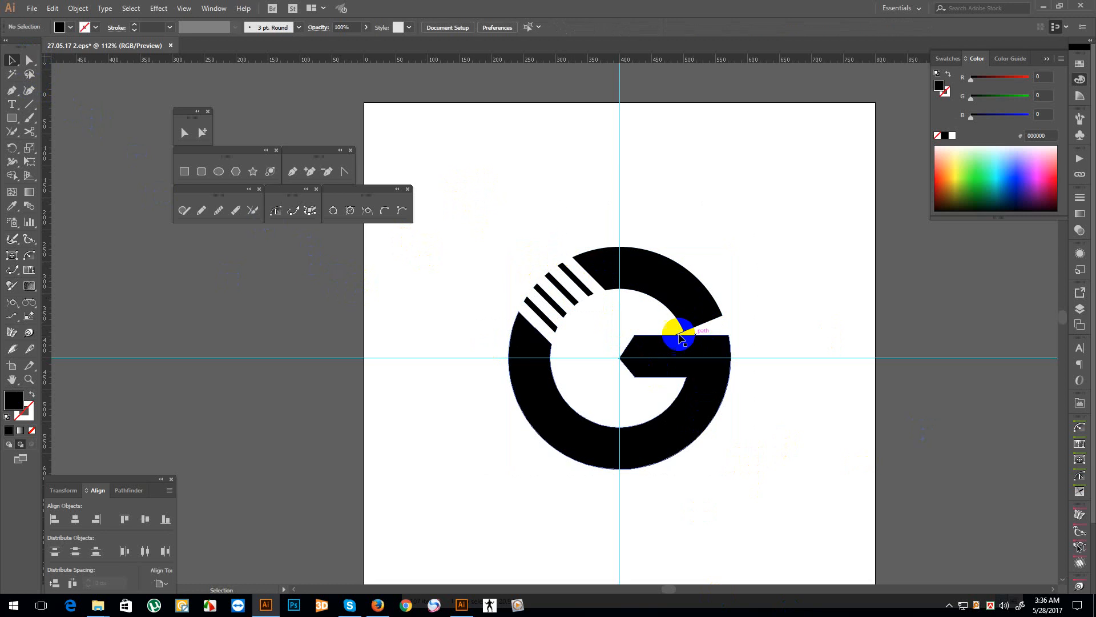
pyautogui.hotkey('shift', 'x')
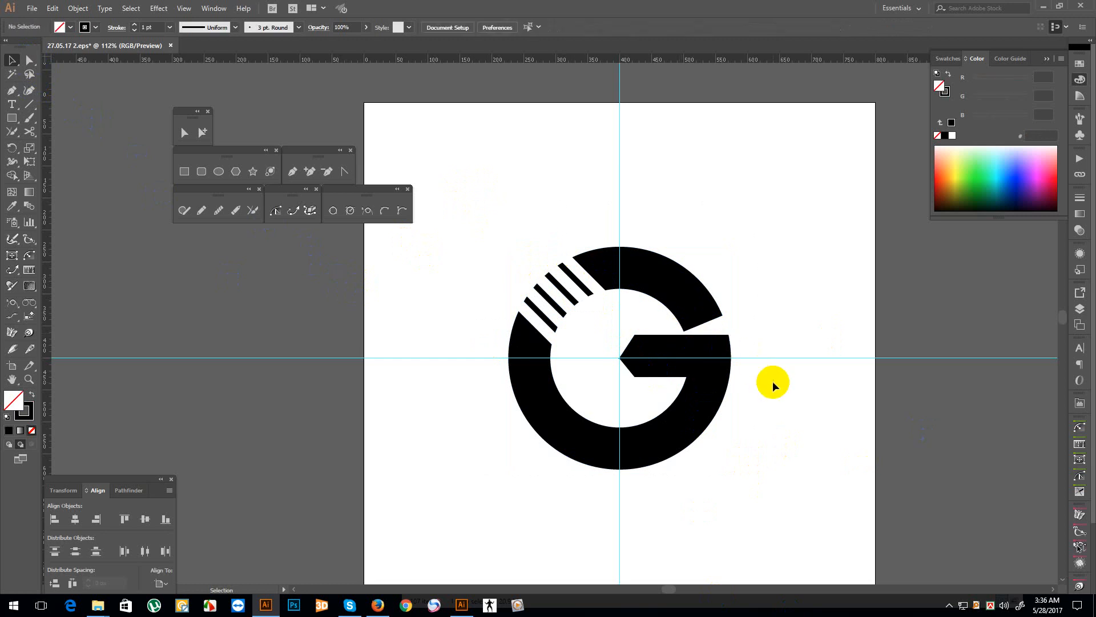
# - Select the whole logo, remove excess anchor points along the stripes with the Smart Remove Brush, and hide the centre guides
pyautogui.moveTo(477, 204); pyautogui.dragTo(739, 487)
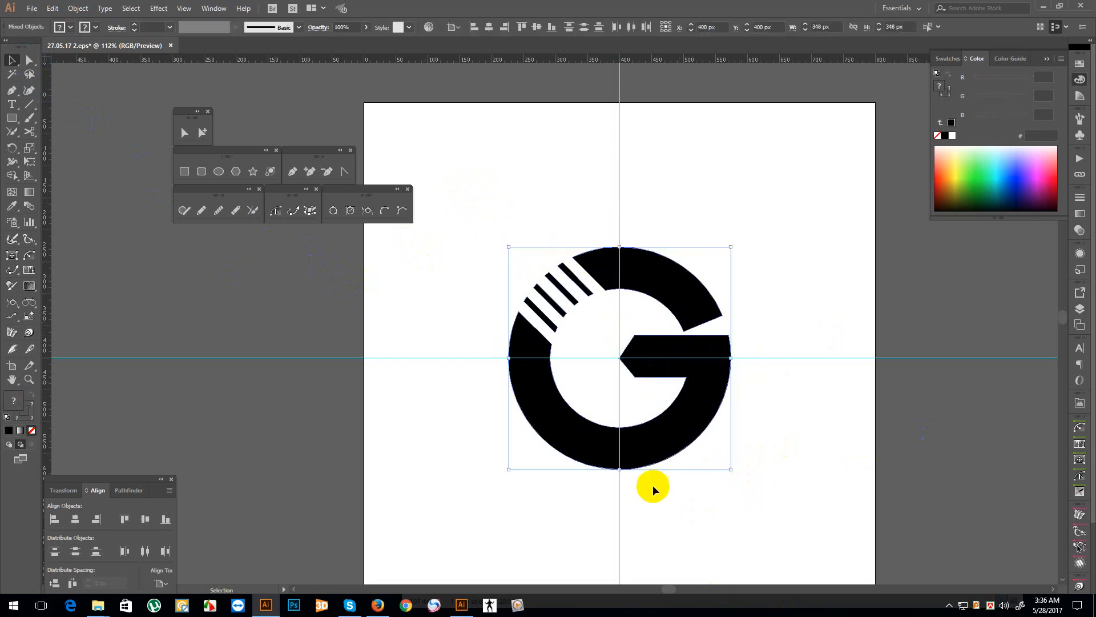
pyautogui.click(310, 211)
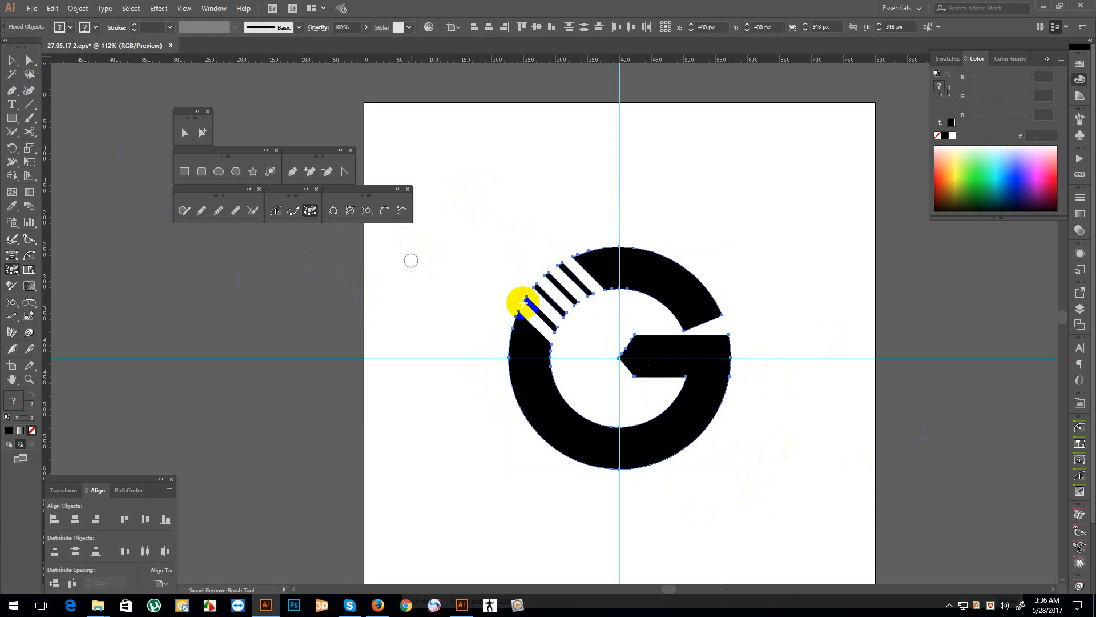
pyautogui.moveTo(542, 329)
pyautogui.mouseDown()
pyautogui.moveTo(552, 371)
pyautogui.moveTo(579, 409)
pyautogui.moveTo(605, 426)
pyautogui.moveTo(639, 427)
pyautogui.moveTo(688, 390)
pyautogui.moveTo(646, 380)
pyautogui.moveTo(628, 346)
pyautogui.moveTo(637, 333)
pyautogui.moveTo(622, 352)
pyautogui.moveTo(687, 327)
pyautogui.moveTo(637, 289)
pyautogui.moveTo(600, 289)
pyautogui.moveTo(552, 336)
pyautogui.moveTo(502, 329)
pyautogui.moveTo(516, 314)
pyautogui.moveTo(512, 370)
pyautogui.moveTo(543, 423)
pyautogui.moveTo(596, 457)
pyautogui.moveTo(697, 439)
pyautogui.moveTo(729, 401)
pyautogui.moveTo(730, 323)
pyautogui.moveTo(712, 297)
pyautogui.moveTo(635, 250)
pyautogui.moveTo(563, 261)
pyautogui.moveTo(537, 306)
pyautogui.moveTo(577, 307)
pyautogui.moveTo(552, 338)
pyautogui.moveTo(534, 336)
pyautogui.moveTo(559, 289)
pyautogui.moveTo(588, 272)
pyautogui.moveTo(529, 302)
pyautogui.moveTo(546, 270)
pyautogui.moveTo(597, 268)
pyautogui.mouseUp()
pyautogui.click(12, 60)
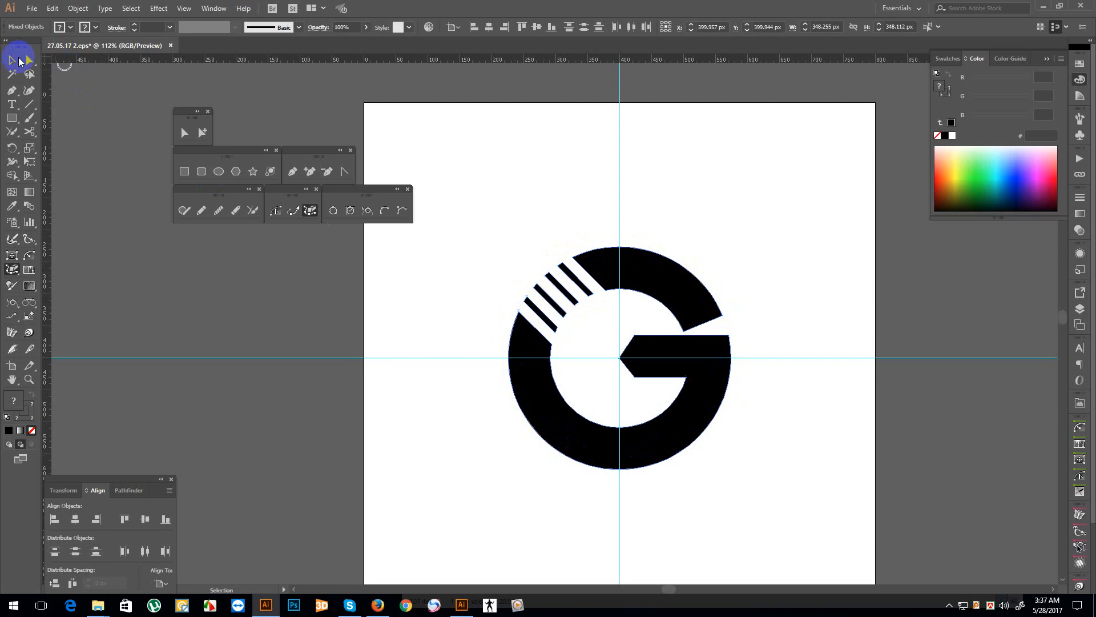
pyautogui.click(230, 289)
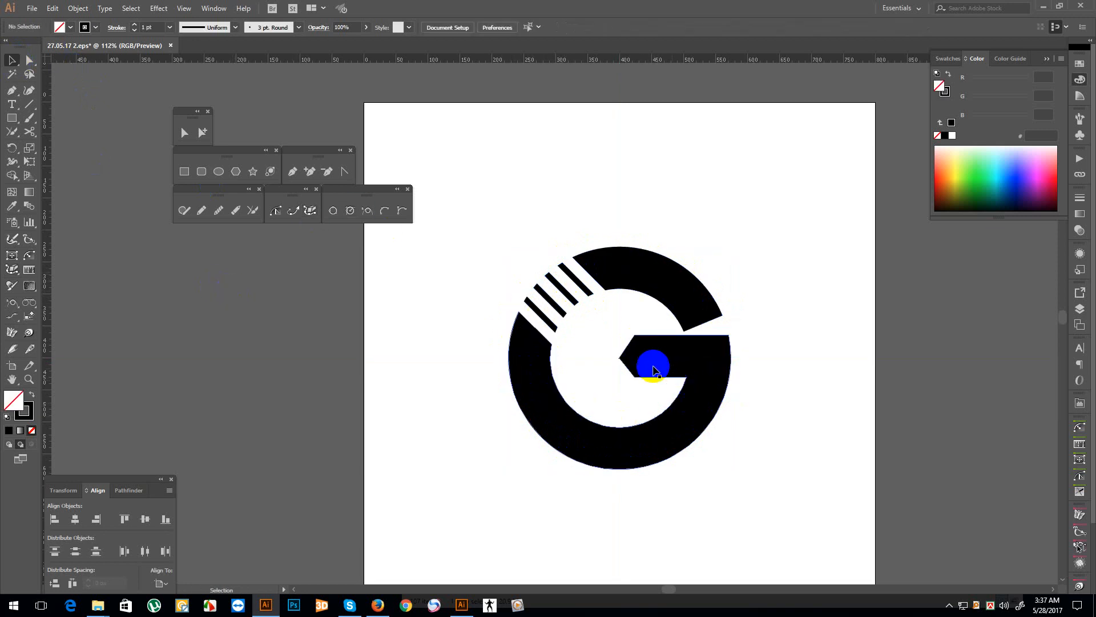
pyautogui.click(670, 316)
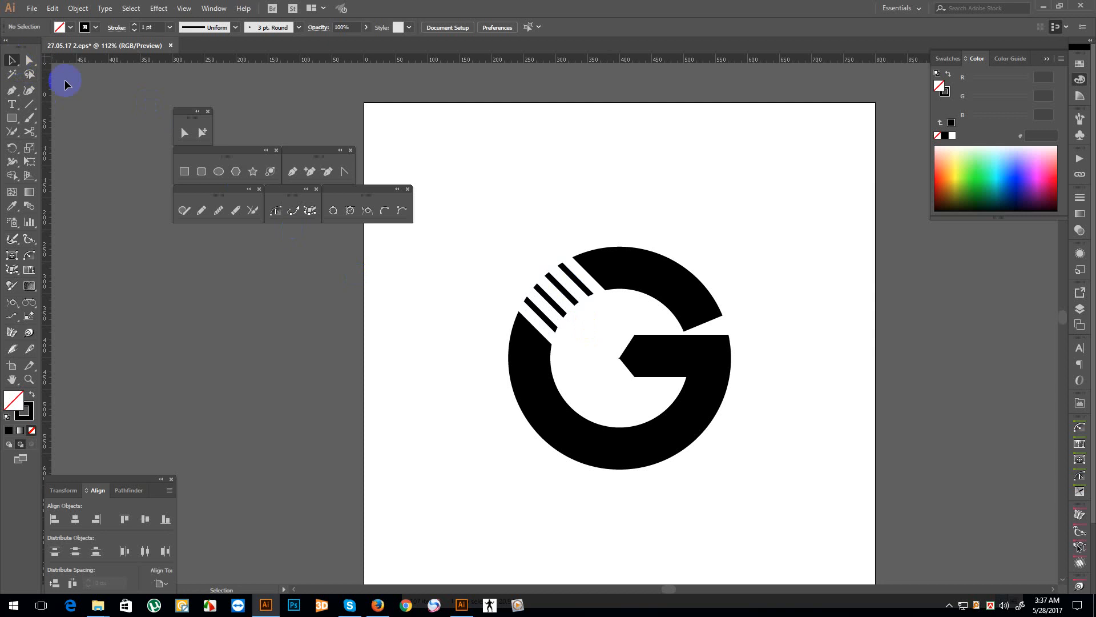
# - Group all the logo pieces and combine them with the Pathfinder Unite operation
pyautogui.moveTo(461, 185); pyautogui.dragTo(759, 518)
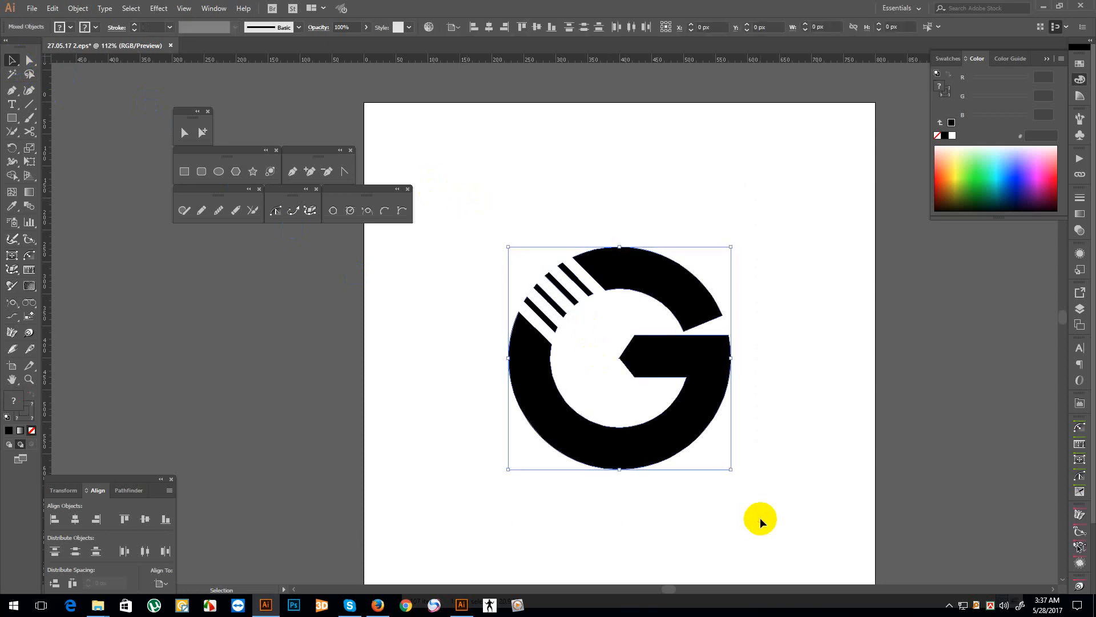
pyautogui.press('a')
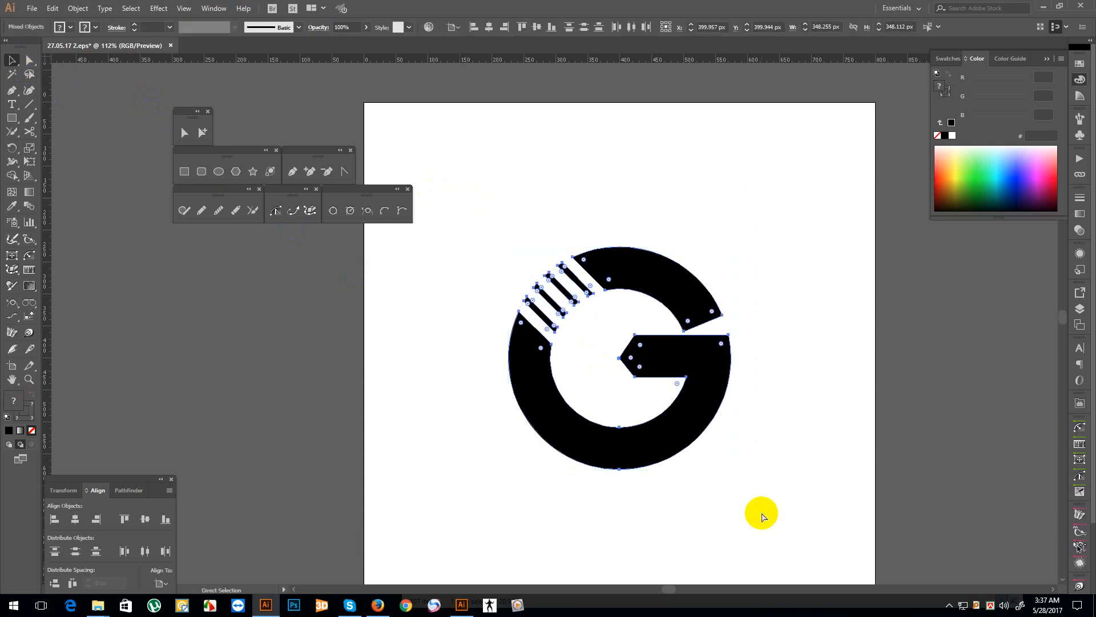
pyautogui.press('v')
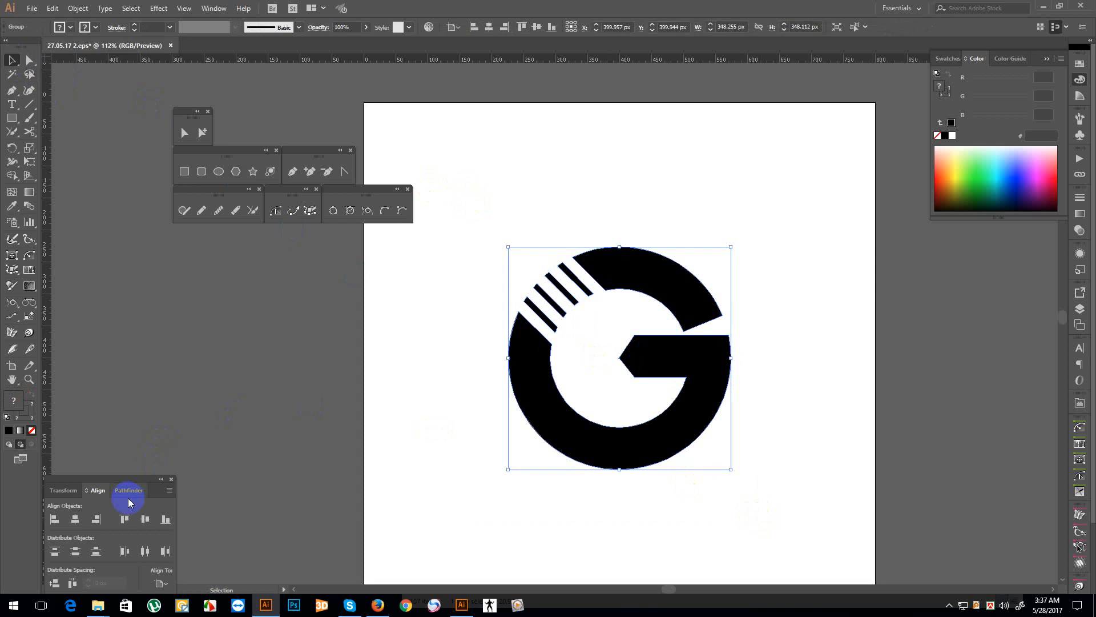
pyautogui.click(135, 490)
pyautogui.click(54, 520)
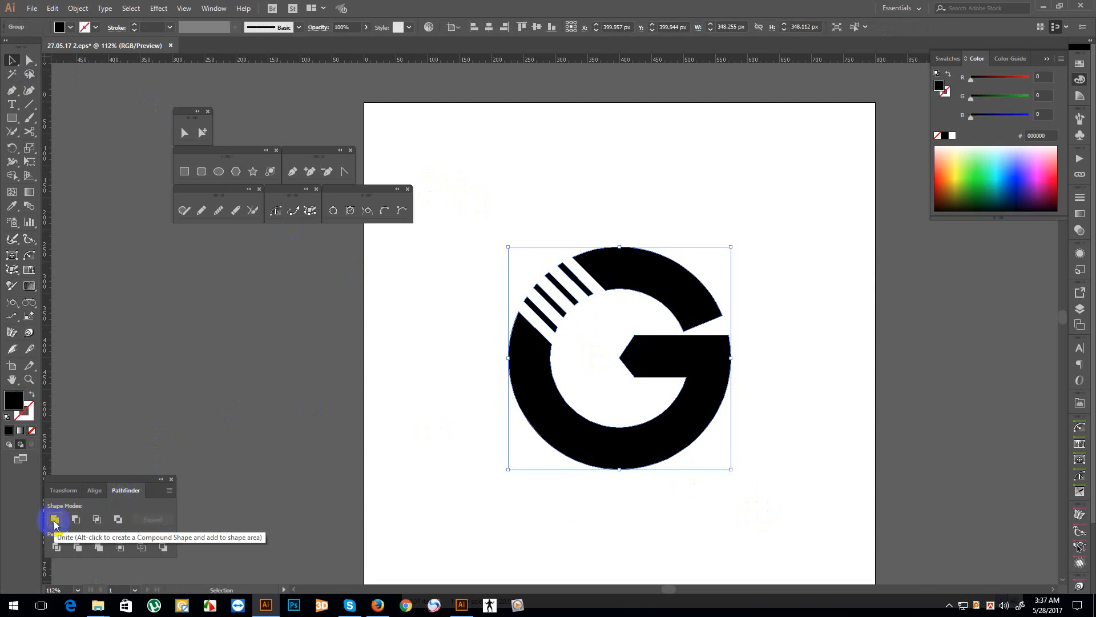
# - Fill the logo with the red swatch and scale it down about its centre to about 150 px wide
pyautogui.click(1082, 73)
pyautogui.click(969, 93)
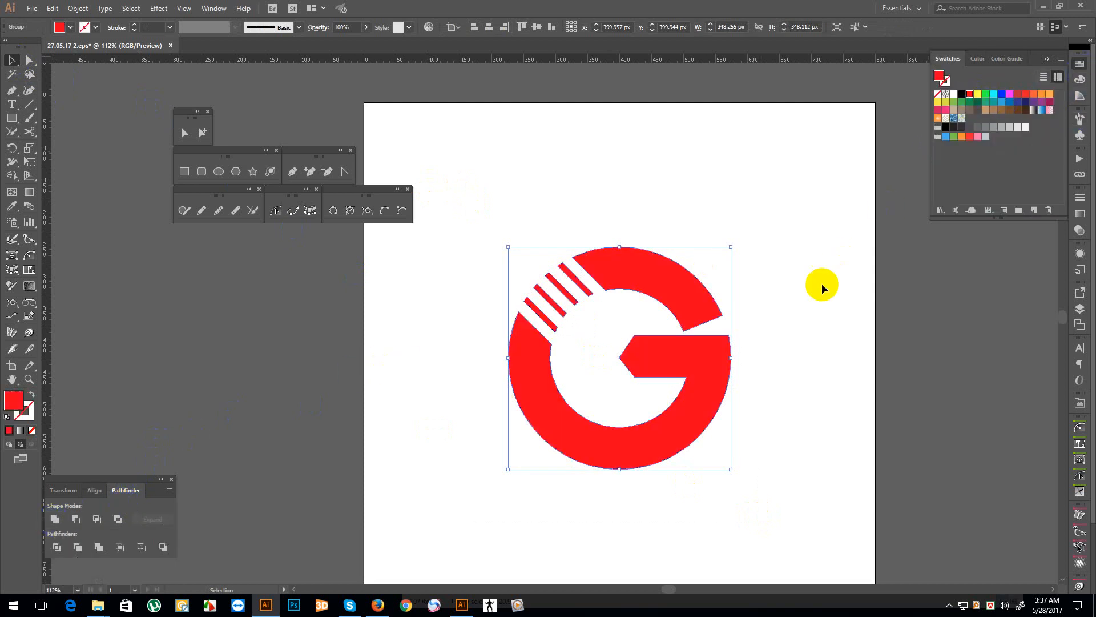
pyautogui.click(782, 414)
pyautogui.click(716, 408)
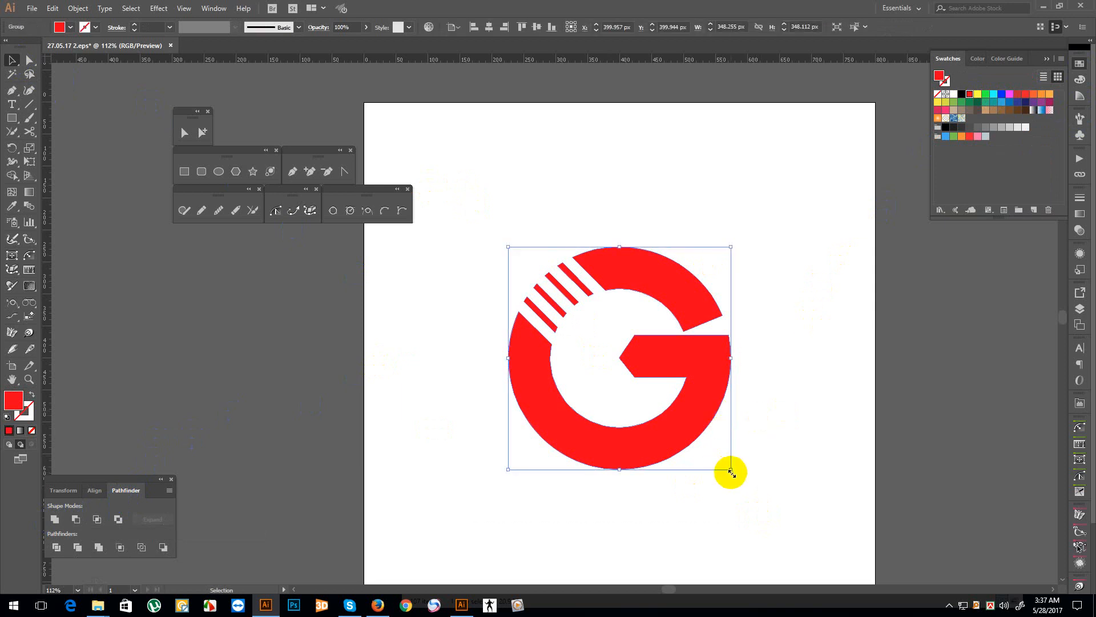
pyautogui.moveTo(731, 471); pyautogui.dragTo(668, 407)
pyautogui.click(793, 457)
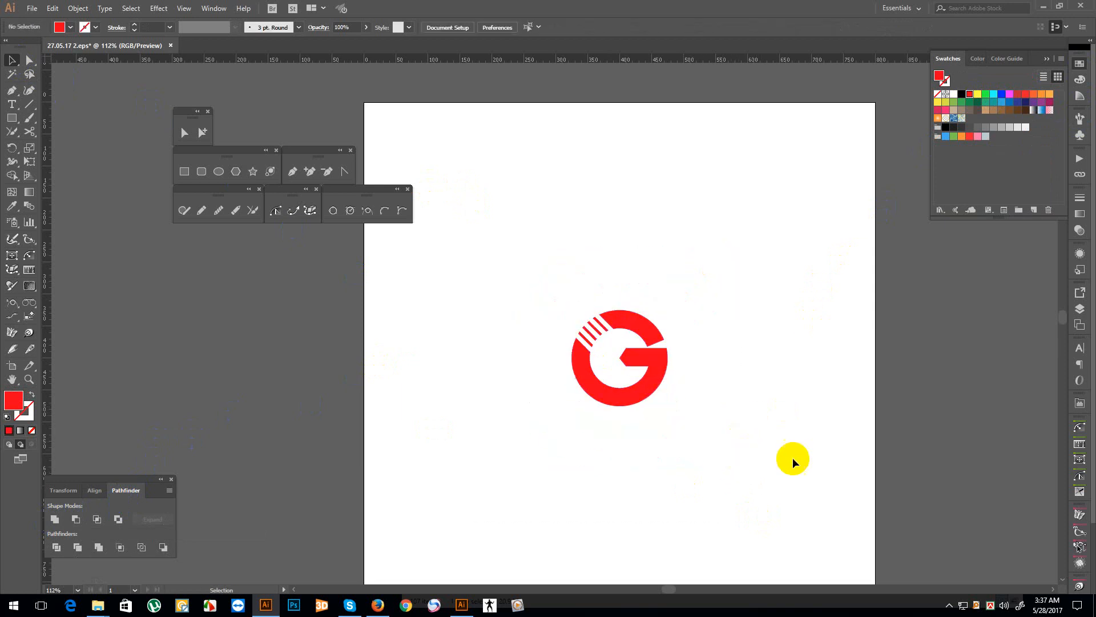
# - Add the text "Logo Name" below the red emblem
pyautogui.click(13, 105)
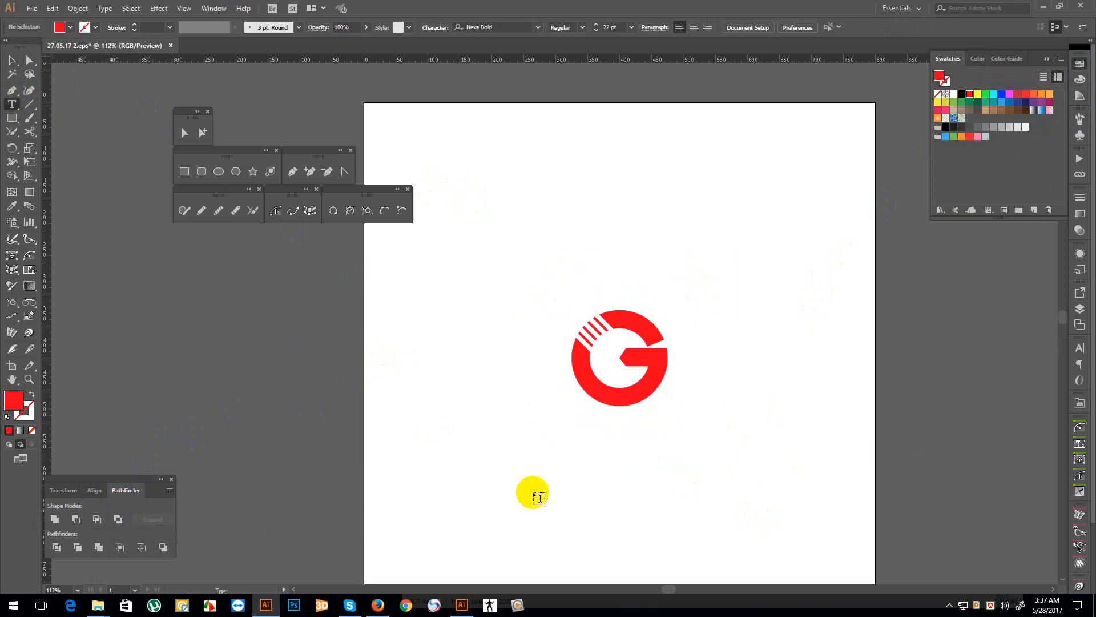
pyautogui.click(570, 443)
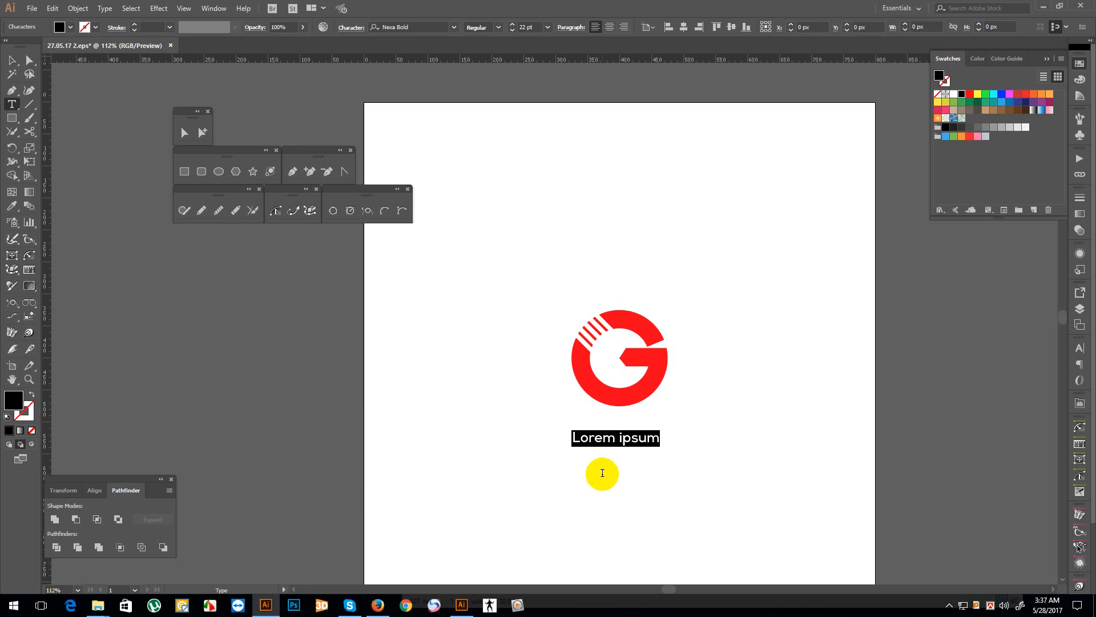
pyautogui.write('Logo Name')
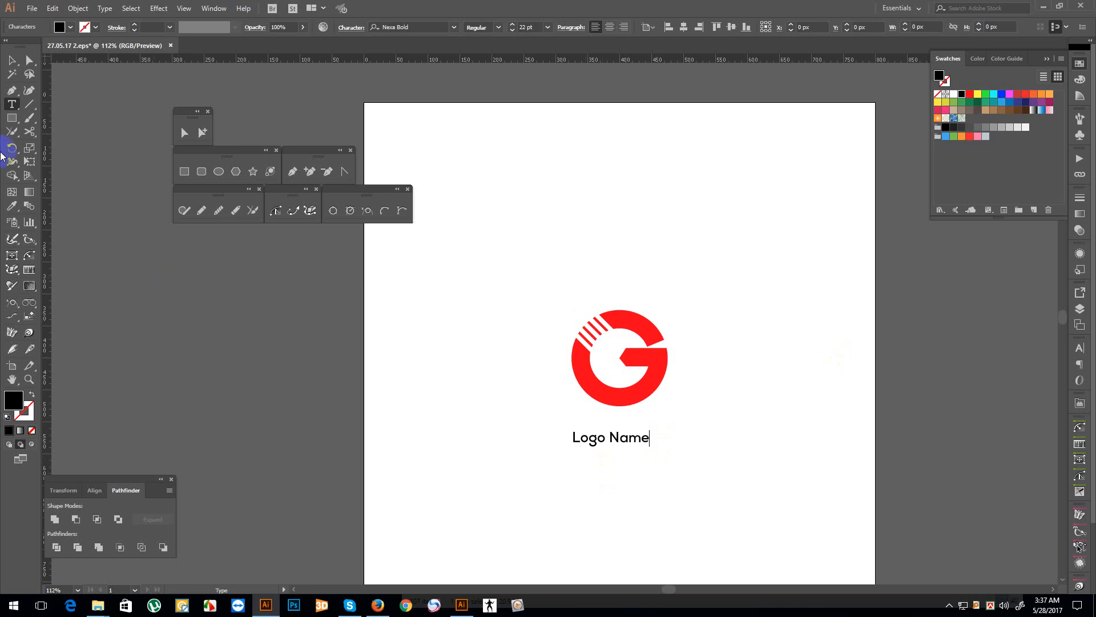
pyautogui.click(12, 60)
# - Set the font of the "Logo Name" text to Nexa Black
pyautogui.hotkey('ctrl', 't')
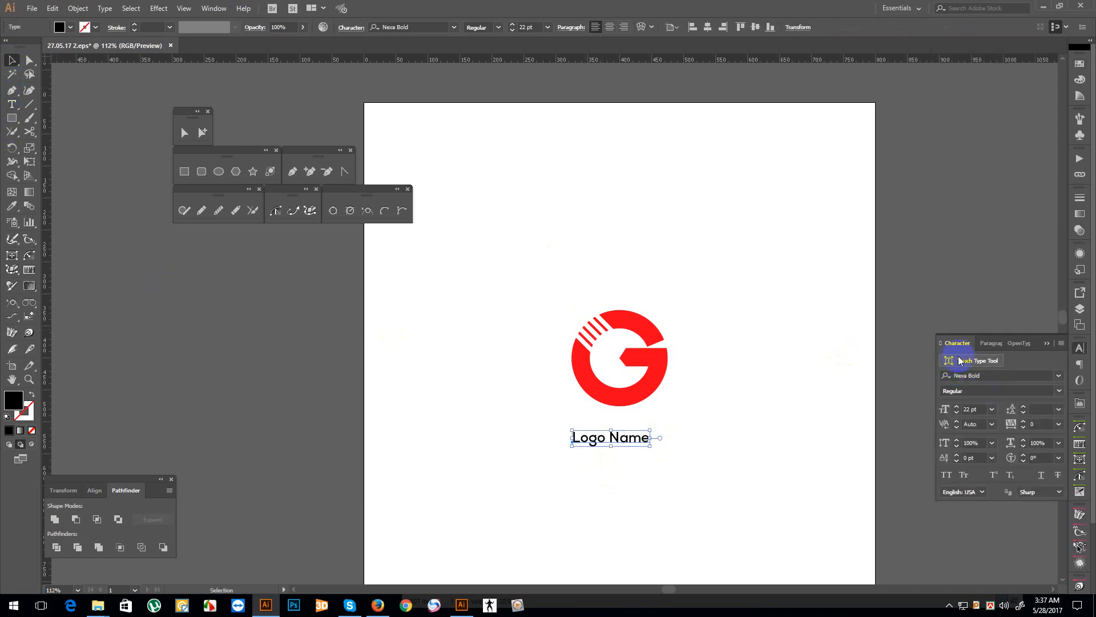
pyautogui.click(975, 375)
pyautogui.write('n')
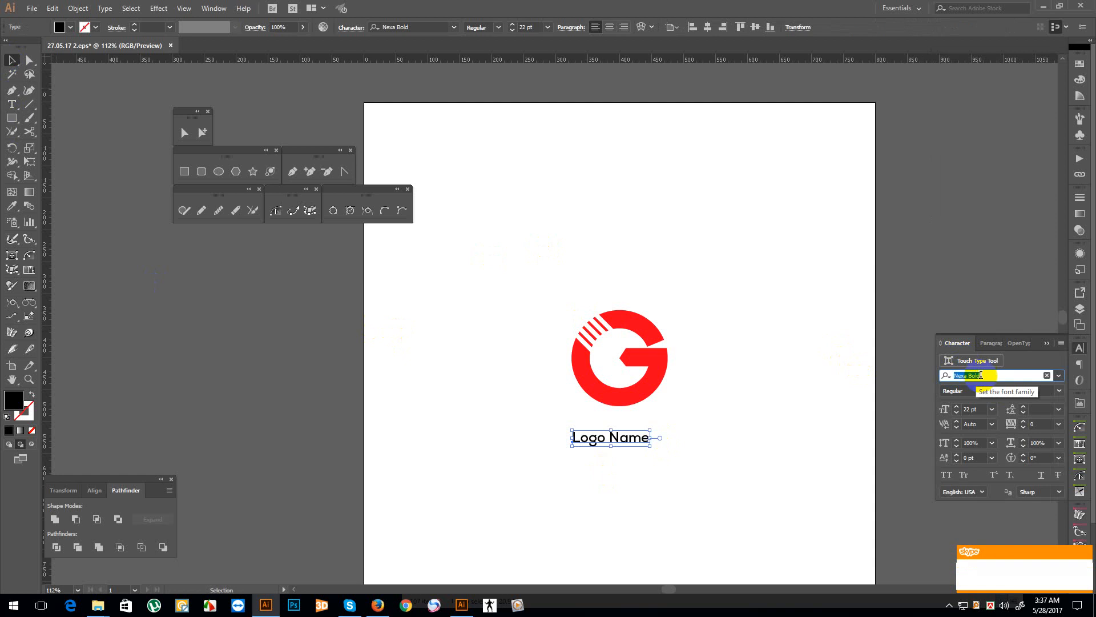
pyautogui.write('ex')
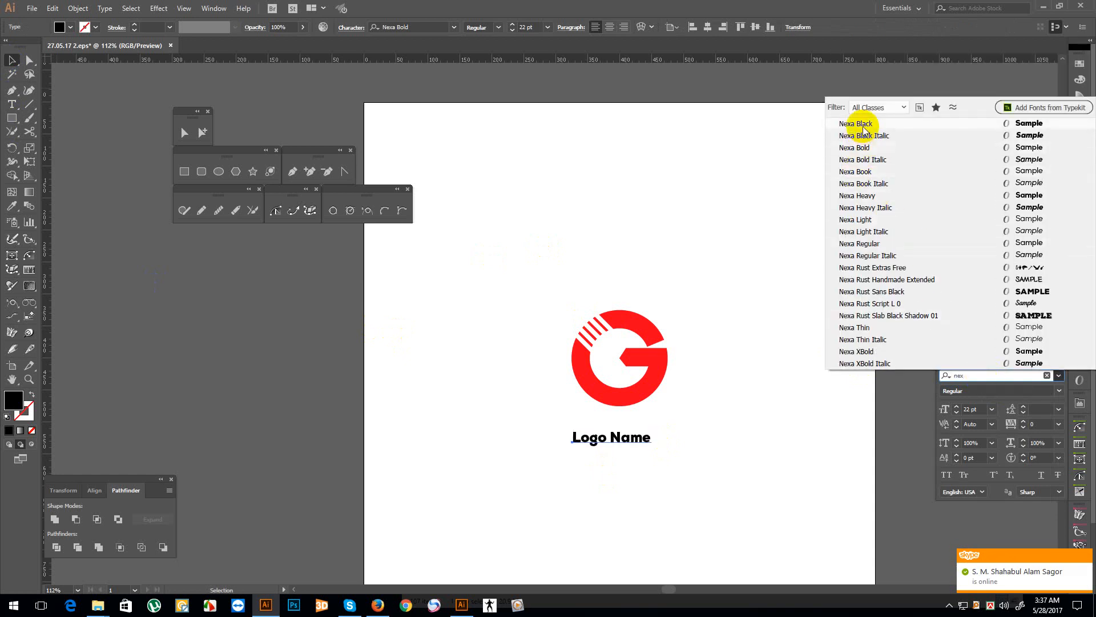
pyautogui.click(856, 123)
# - Change the font of only the word "Name" to Nexa Bold
pyautogui.doubleClick(611, 438)
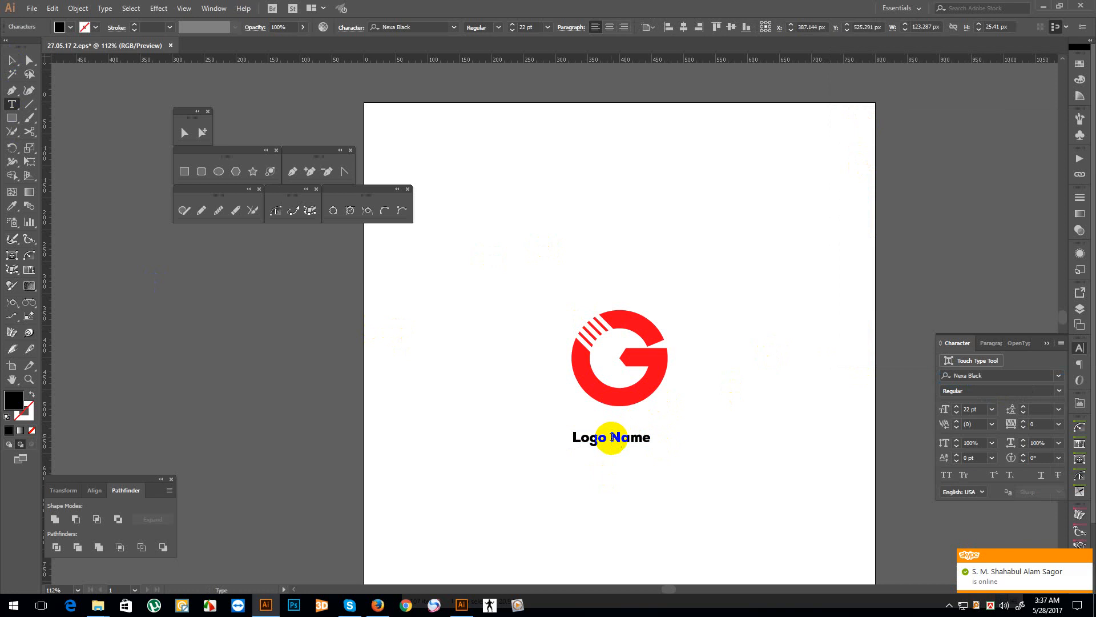
pyautogui.moveTo(612, 438); pyautogui.dragTo(652, 439)
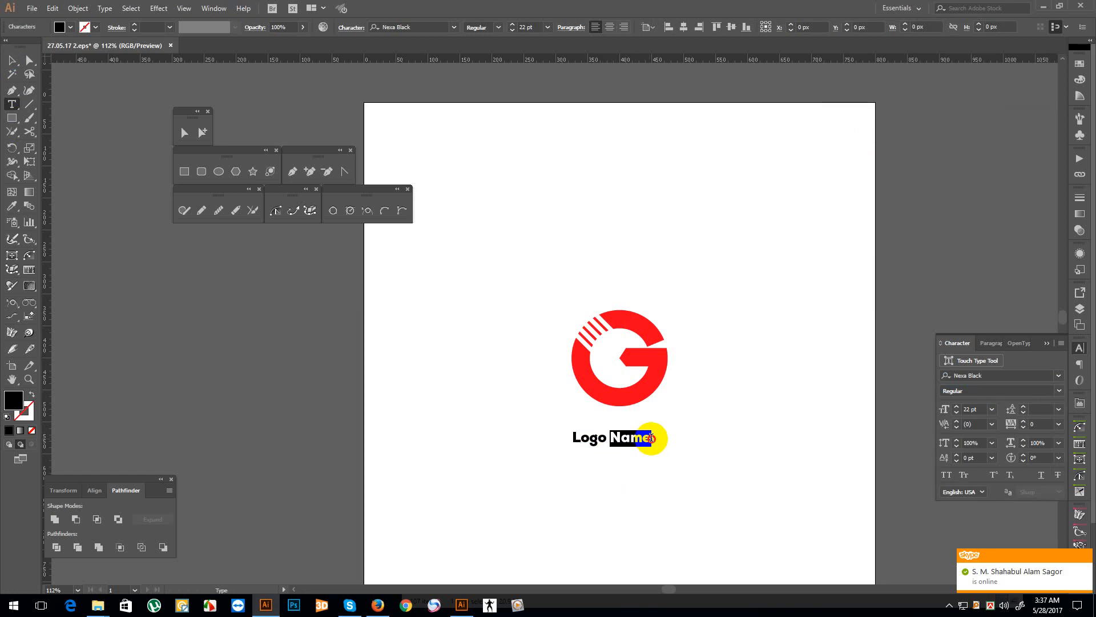
pyautogui.click(1013, 375)
pyautogui.click(1013, 375)
pyautogui.press('Down')
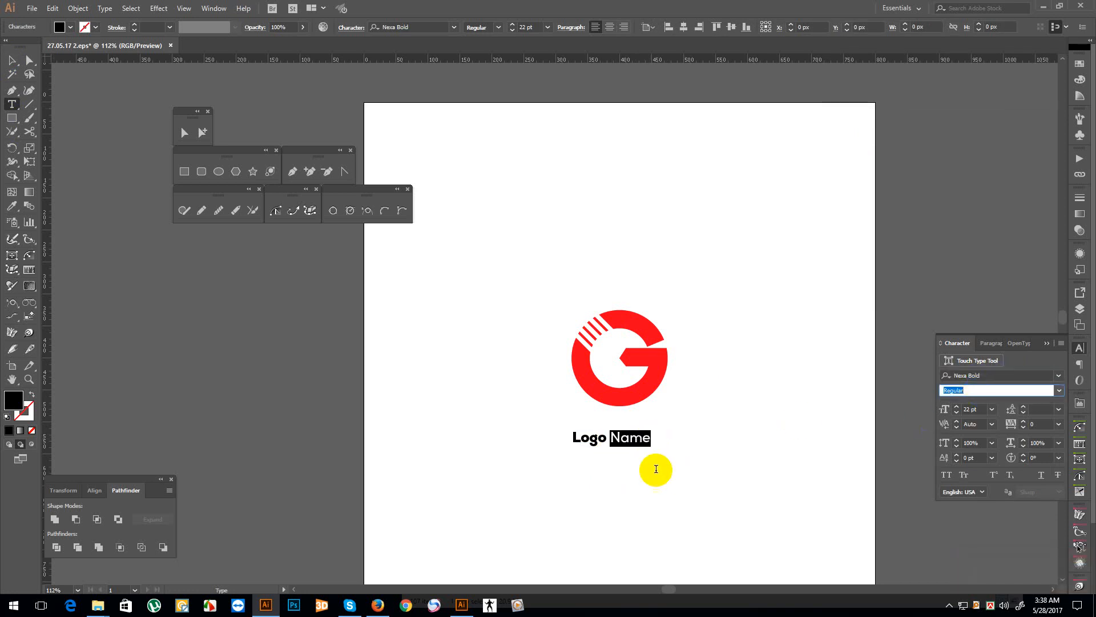
# - Colour the word "Logo" with the emblem's red using the Eyedropper
pyautogui.moveTo(606, 440); pyautogui.dragTo(577, 438)
pyautogui.click(577, 438)
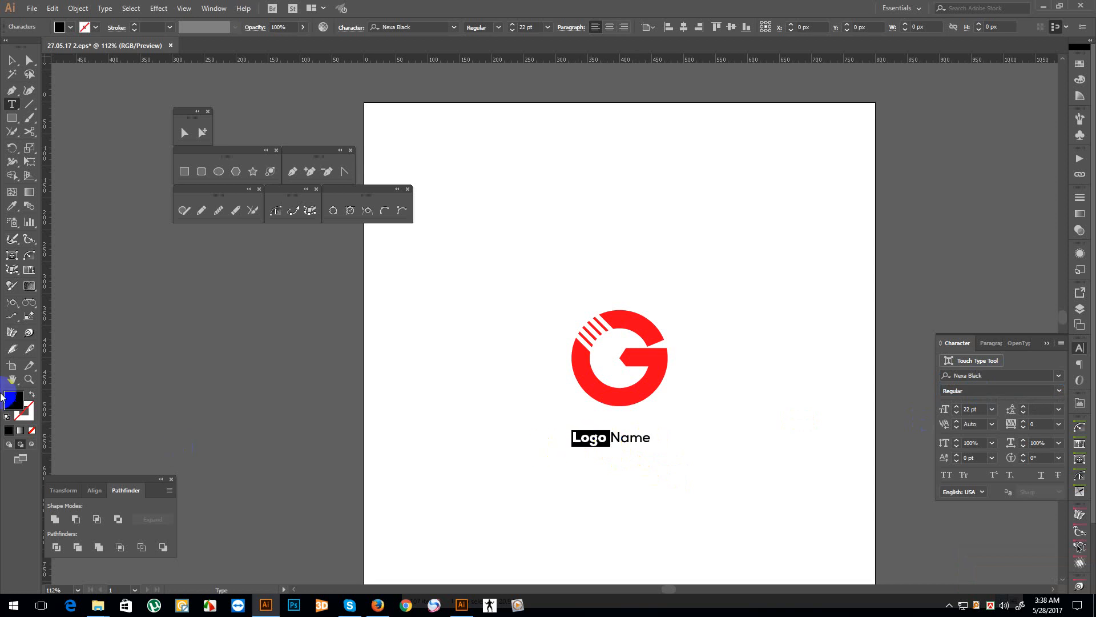
pyautogui.click(11, 207)
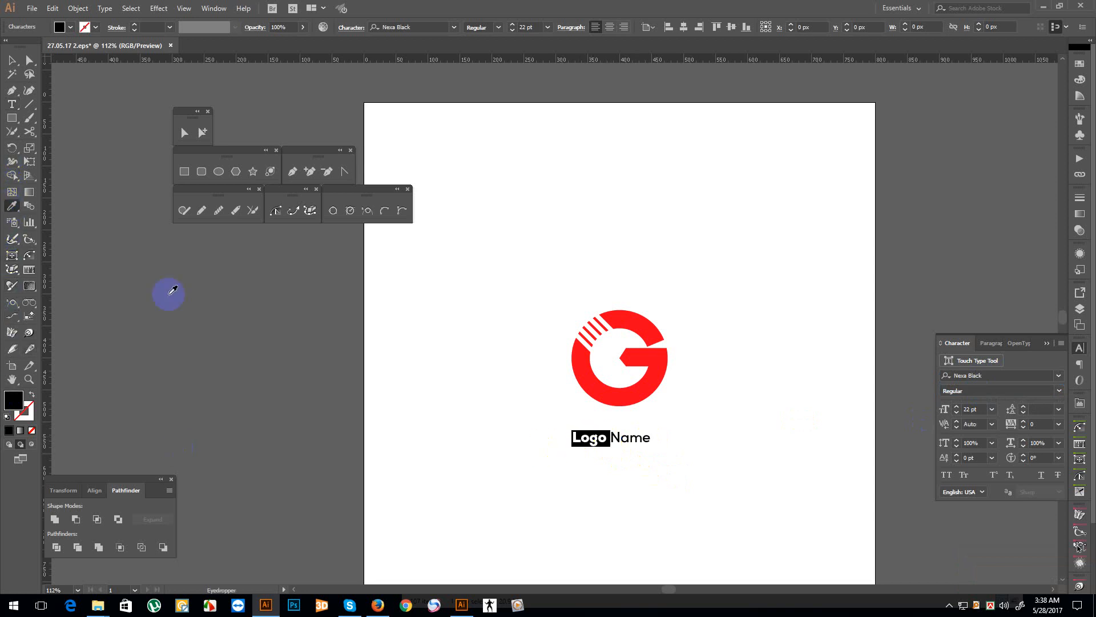
pyautogui.click(607, 391)
pyautogui.click(11, 59)
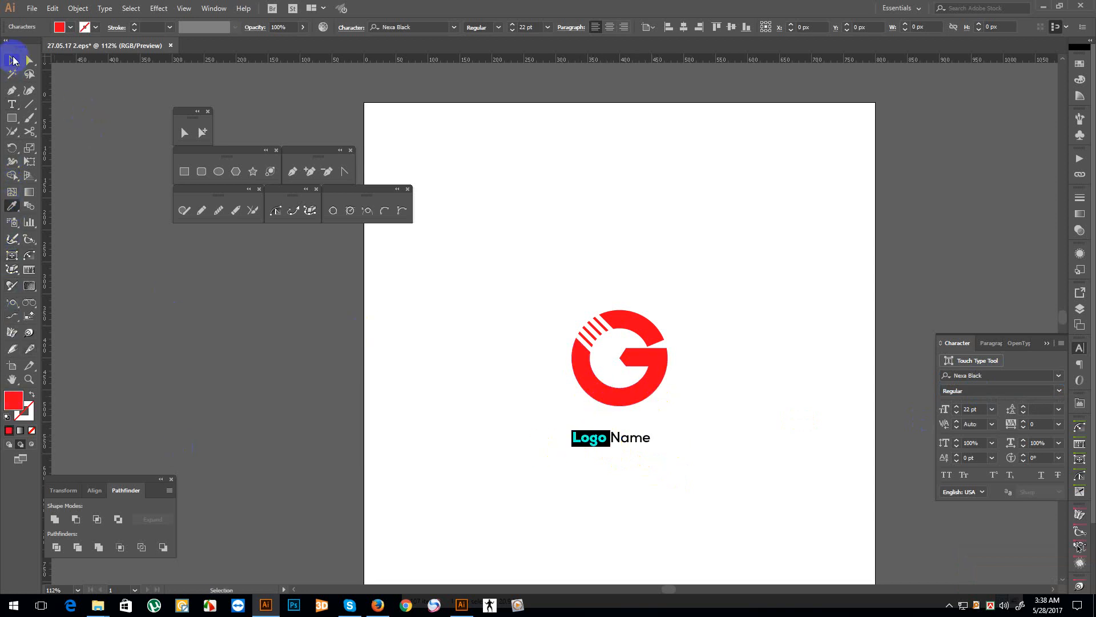
pyautogui.click(392, 340)
# - Enlarge the "Logo Name" text to 36 pt
pyautogui.click(639, 442)
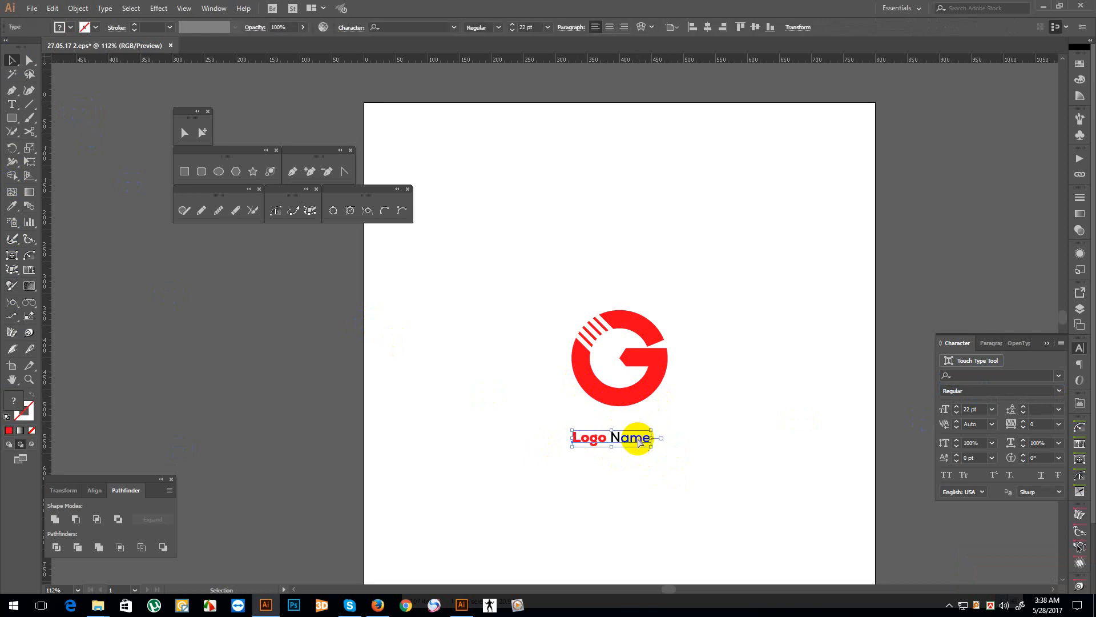
pyautogui.hotkey('ctrl', 'shift', '.')
pyautogui.hotkey('ctrl', 'shift', '.')
pyautogui.hotkey('ctrl', 'shift', '.')
pyautogui.hotkey('ctrl', 'shift', '.')
pyautogui.hotkey('ctrl', 'shift', '.')
pyautogui.hotkey('ctrl', 'shift', '.')
pyautogui.hotkey('ctrl', 'shift', '.')
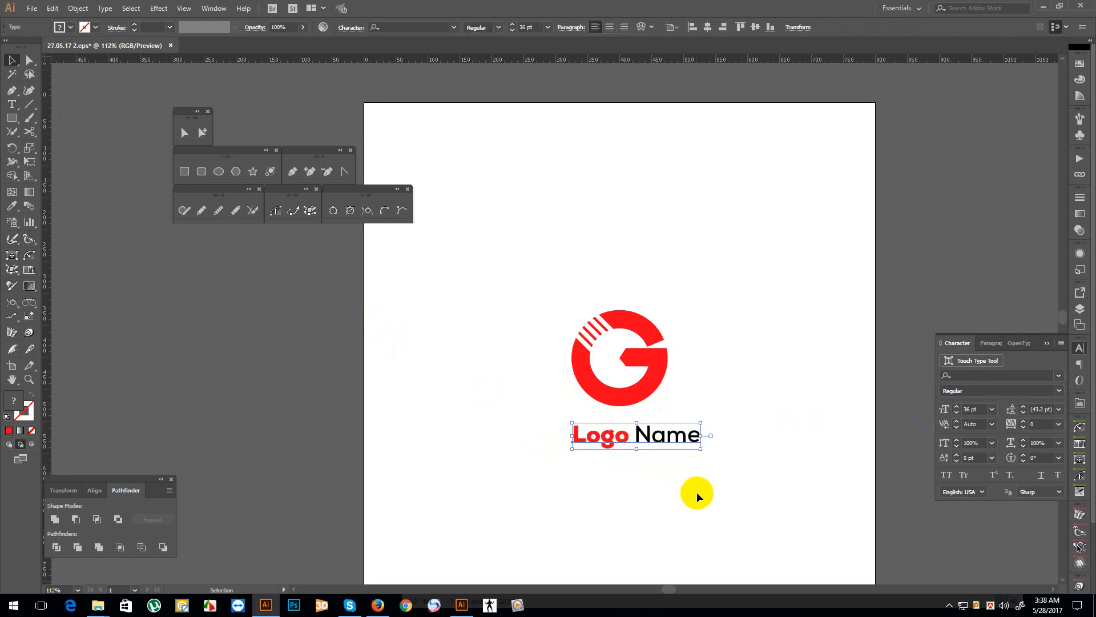
# - Select the emblem and the "Logo Name" text and align their horizontal centres
pyautogui.click(497, 259)
pyautogui.press('a')
pyautogui.moveTo(519, 269); pyautogui.dragTo(675, 394)
pyautogui.press('v')
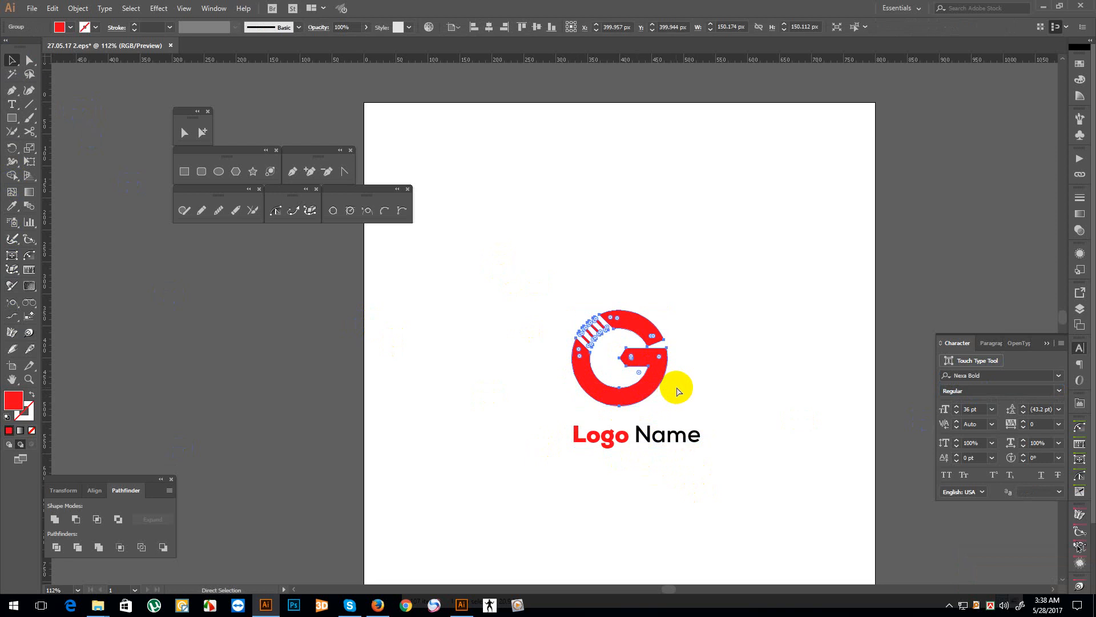
pyautogui.moveTo(527, 292); pyautogui.dragTo(643, 449)
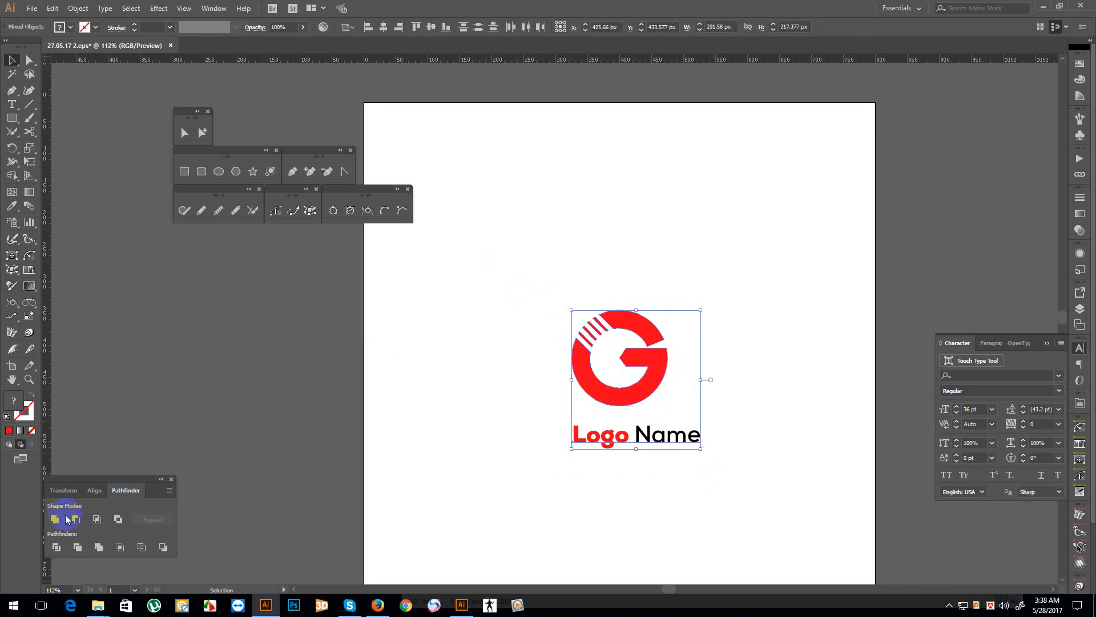
pyautogui.click(94, 489)
pyautogui.click(74, 518)
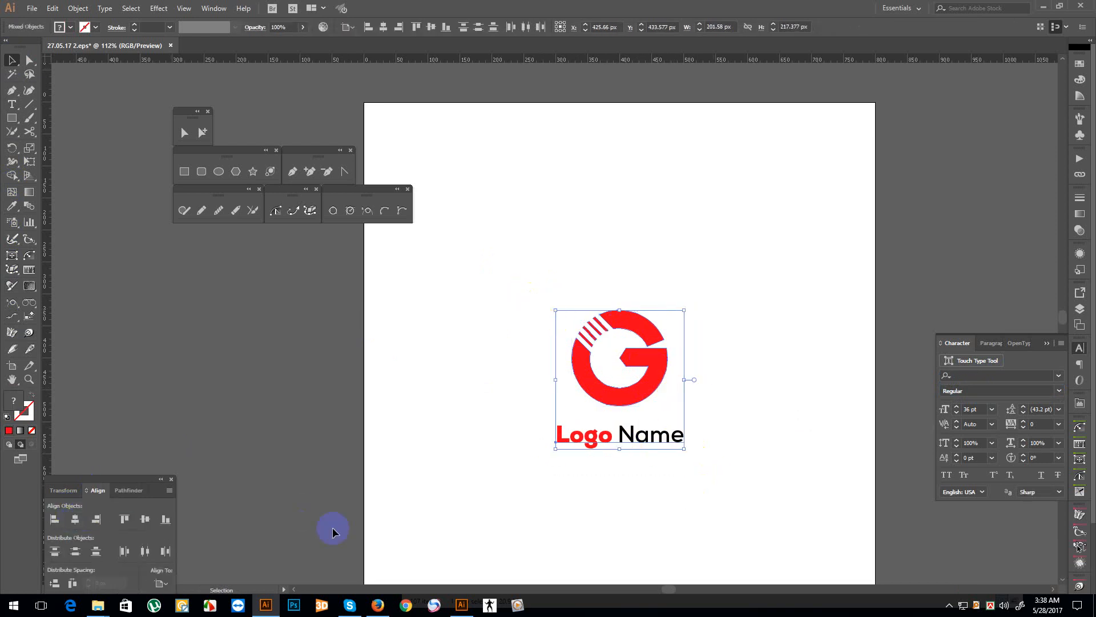
# - Scale the "Logo Name" text down to about 32 pt and shrink the emblem about its centre to roughly 60% of its size
pyautogui.click(580, 522)
pyautogui.click(665, 441)
pyautogui.click(647, 398)
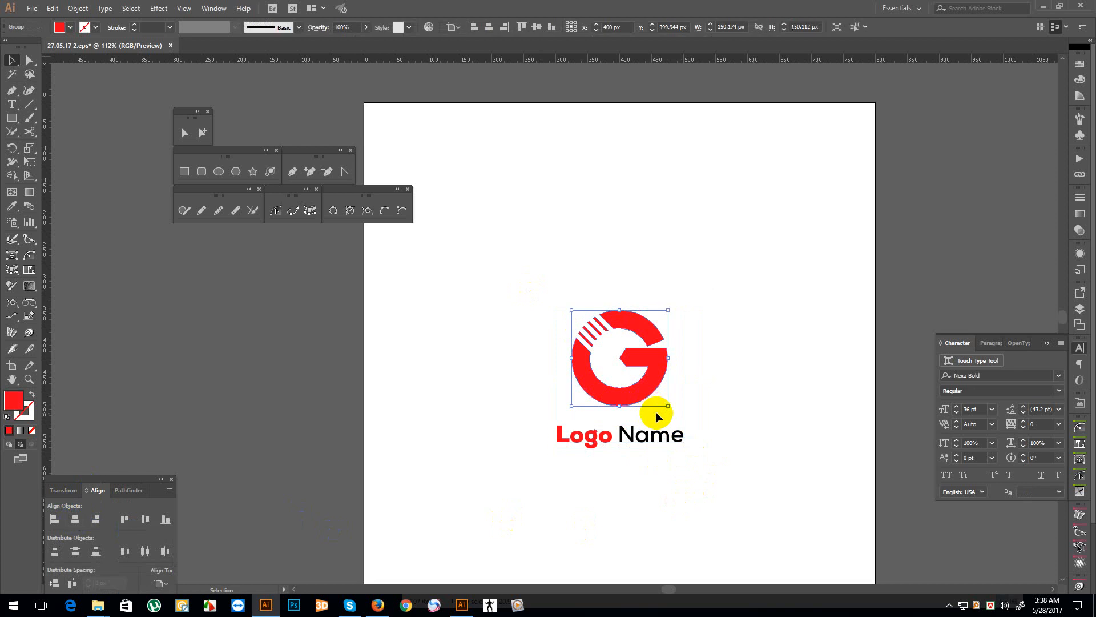
pyautogui.click(683, 441)
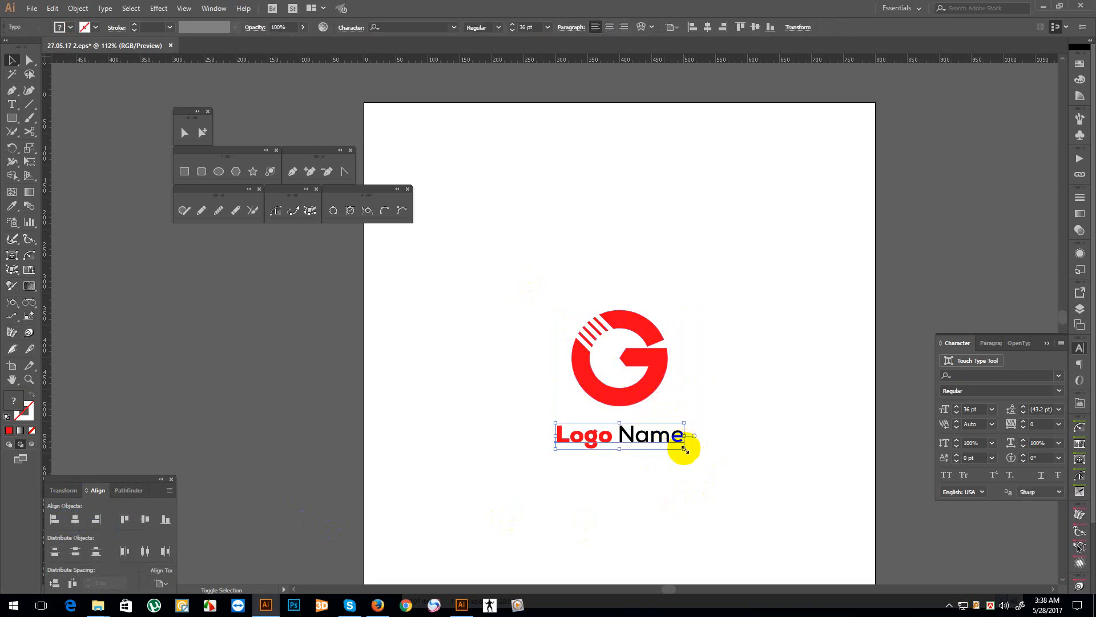
pyautogui.moveTo(685, 449); pyautogui.dragTo(677, 451)
pyautogui.click(658, 483)
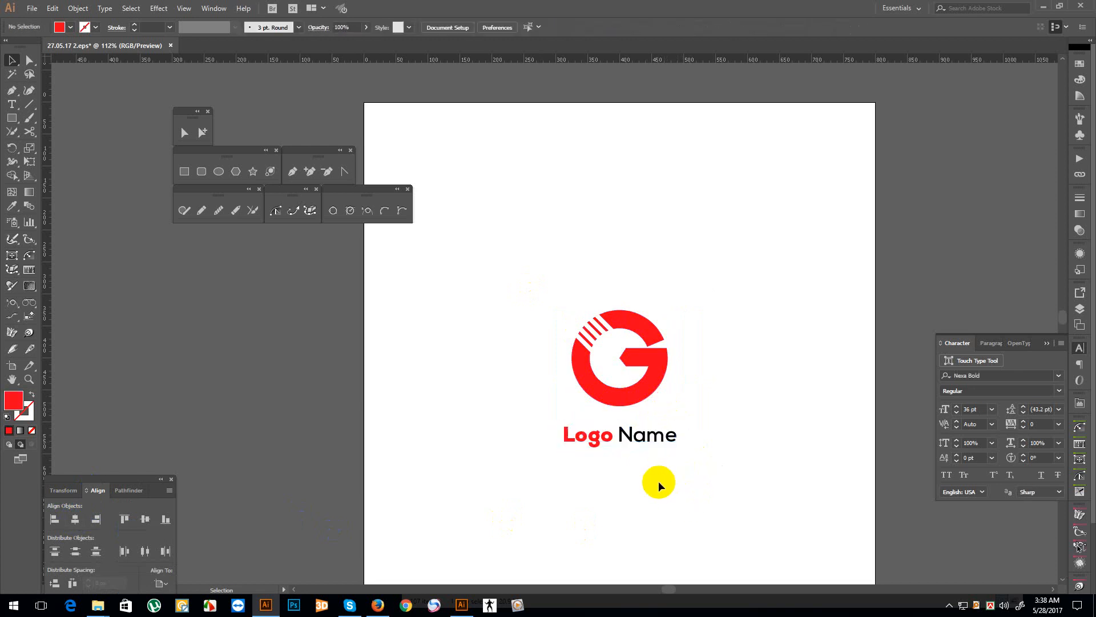
pyautogui.click(650, 407)
pyautogui.moveTo(667, 406); pyautogui.dragTo(645, 388)
# - Nudge the "Logo Name" text up until it sits just below the emblem with a small gap
pyautogui.click(635, 436)
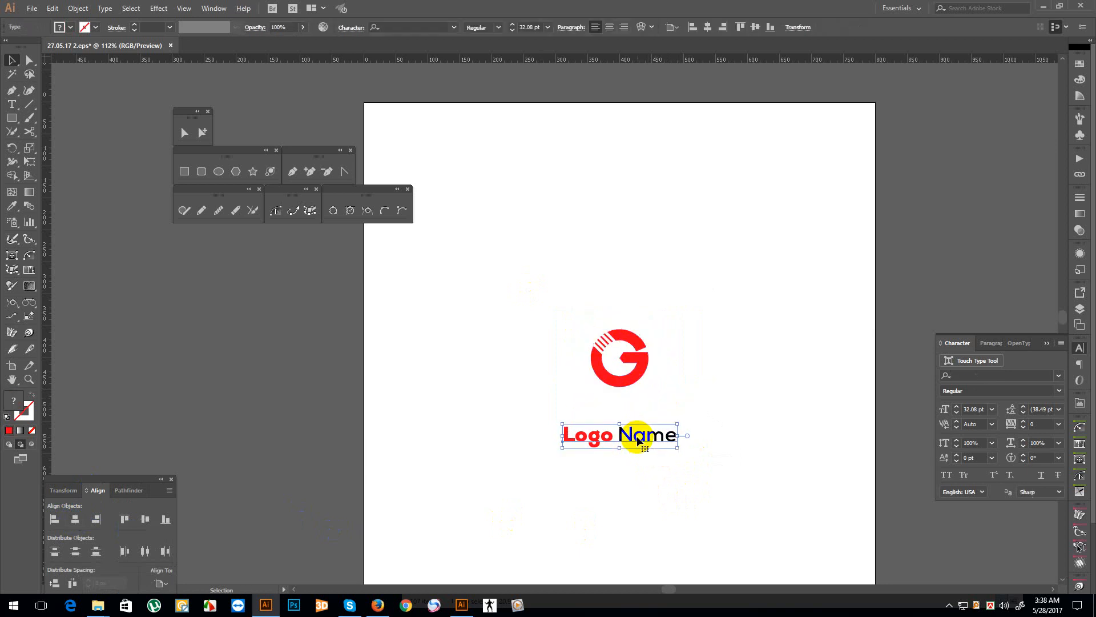
pyautogui.hotkey('shift', 'Up')
pyautogui.hotkey('shift', 'Up')
pyautogui.hotkey('shift', 'Up')
pyautogui.hotkey('shift', 'Up')
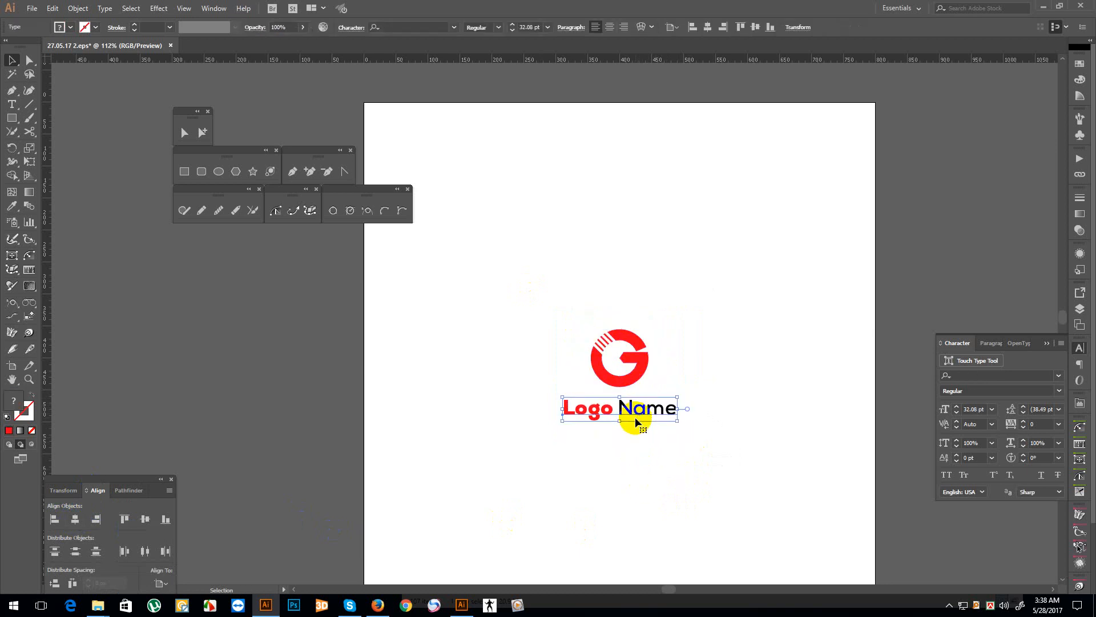
pyautogui.press('Down')
pyautogui.press('Down')
pyautogui.press('Down')
pyautogui.press('Down')
pyautogui.press('Down')
pyautogui.press('Down')
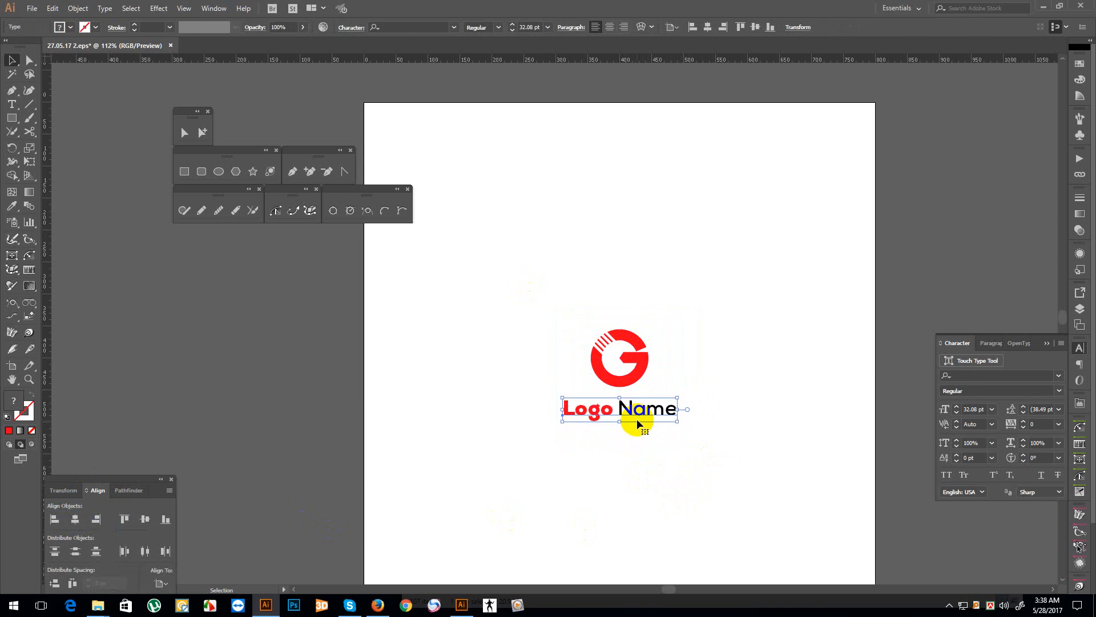
pyautogui.click(649, 457)
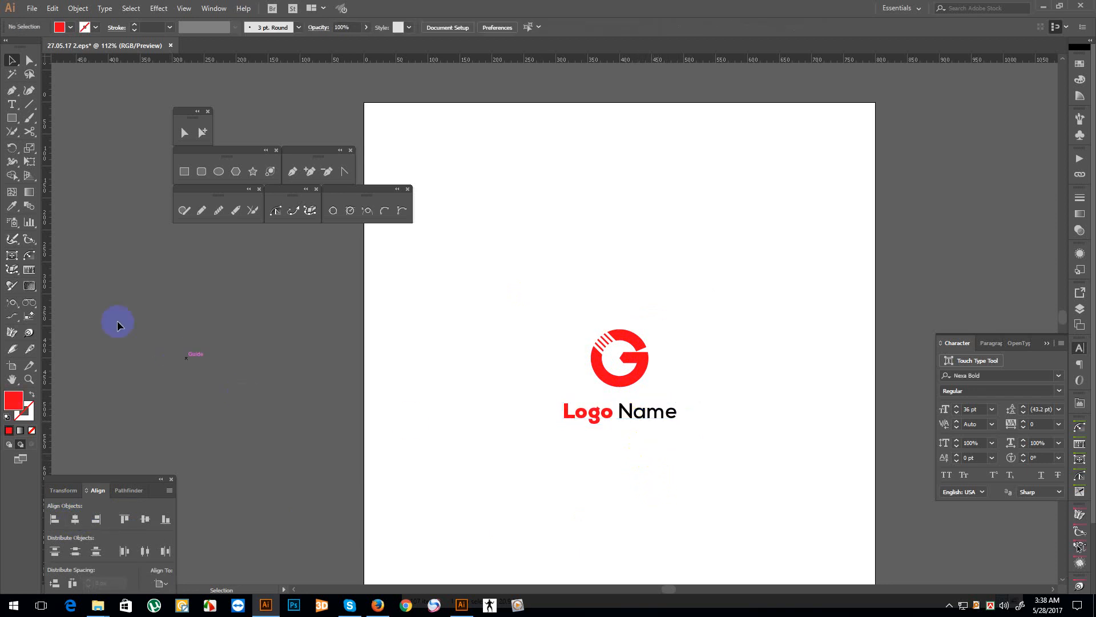
# - Add a placeholder "Lorem ipsum" text line below "Logo Name" and reduce it to 16 pt
pyautogui.click(11, 104)
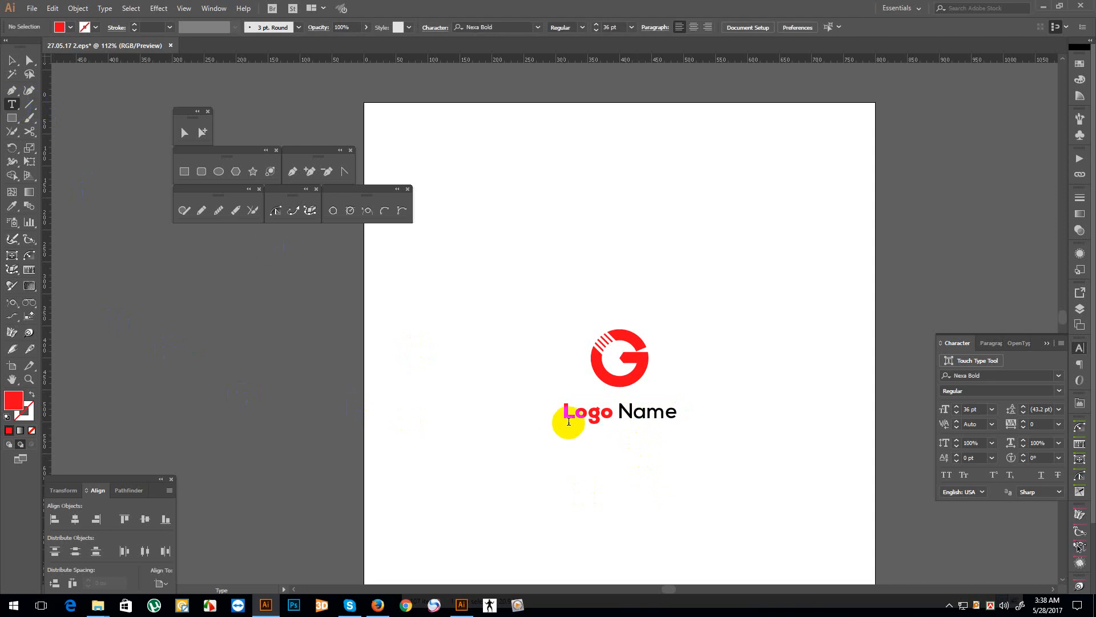
pyautogui.click(580, 455)
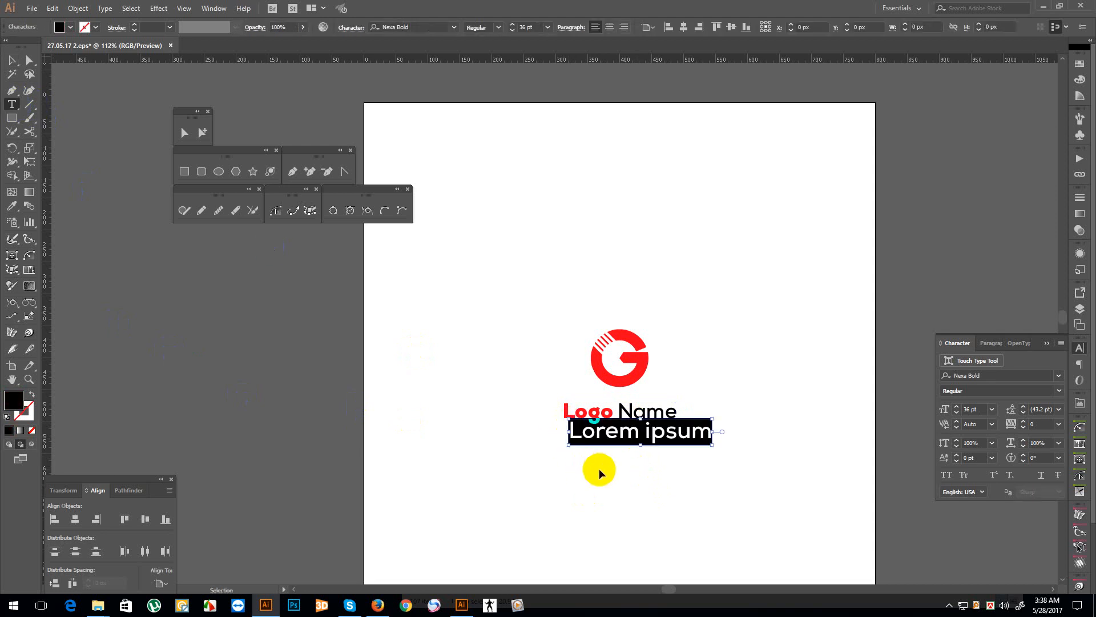
pyautogui.hotkey('ctrl', 'shift', ',')
pyautogui.hotkey('ctrl', 'shift', ',')
pyautogui.hotkey('ctrl', 'shift', ',')
pyautogui.hotkey('ctrl', 'shift', ',')
pyautogui.hotkey('ctrl', 'shift', ',')
pyautogui.hotkey('ctrl', 'shift', ',')
pyautogui.hotkey('ctrl', 'shift', ',')
pyautogui.hotkey('ctrl', 'shift', ',')
pyautogui.hotkey('ctrl', 'shift', ',')
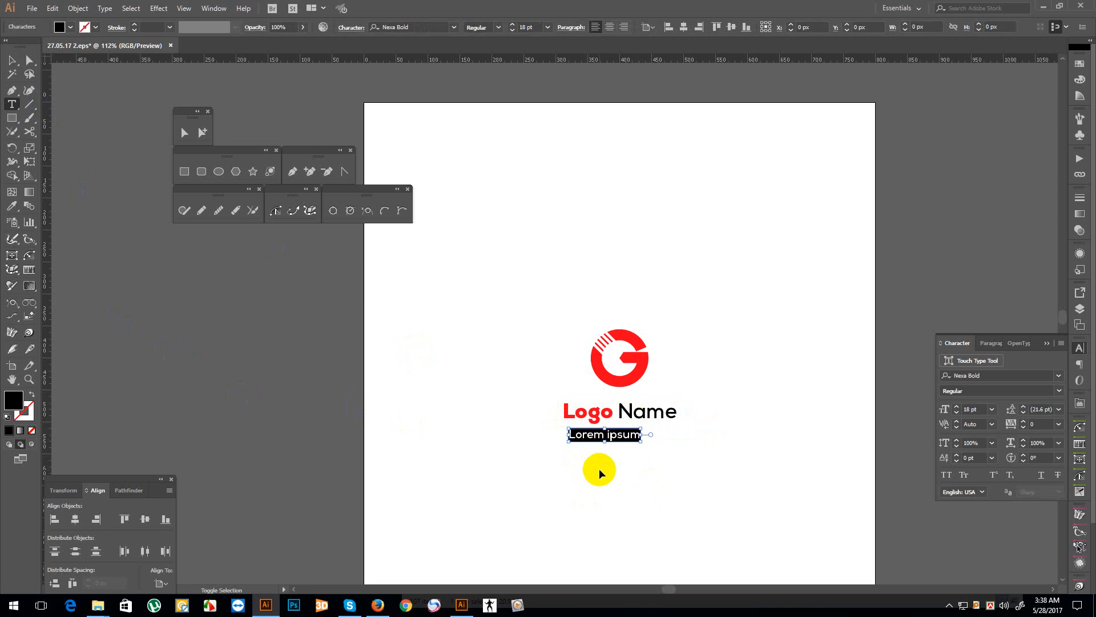
pyautogui.hotkey('ctrl', 'shift', ',')
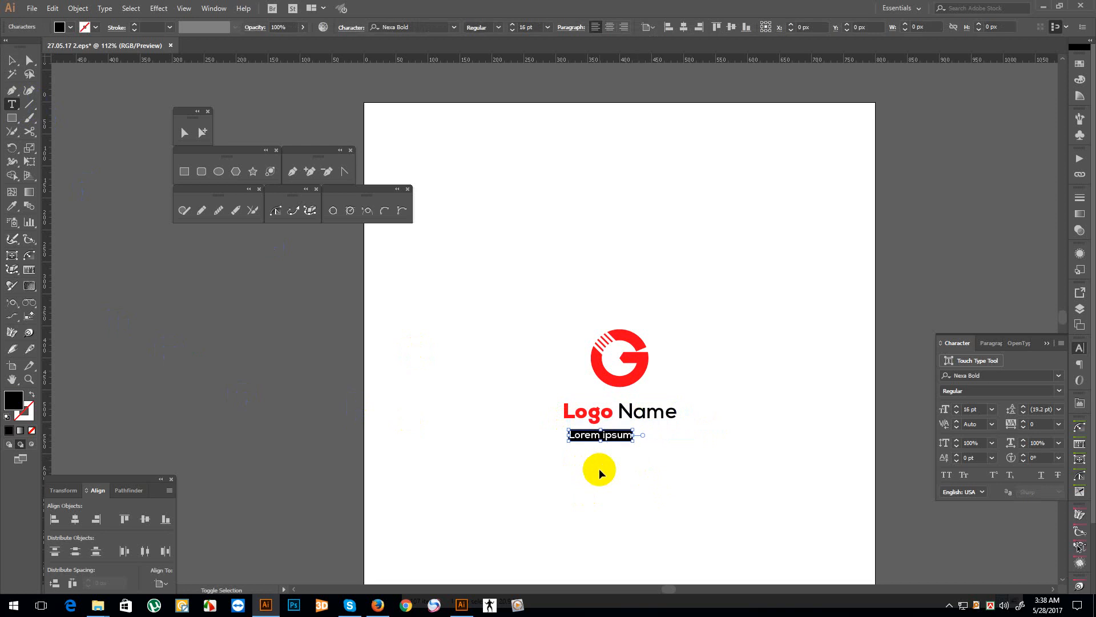
# - Fill the "Lorem ipsum" text with a mid-grey swatch and place it close under "Logo Name", flush with its left edge
pyautogui.click(11, 56)
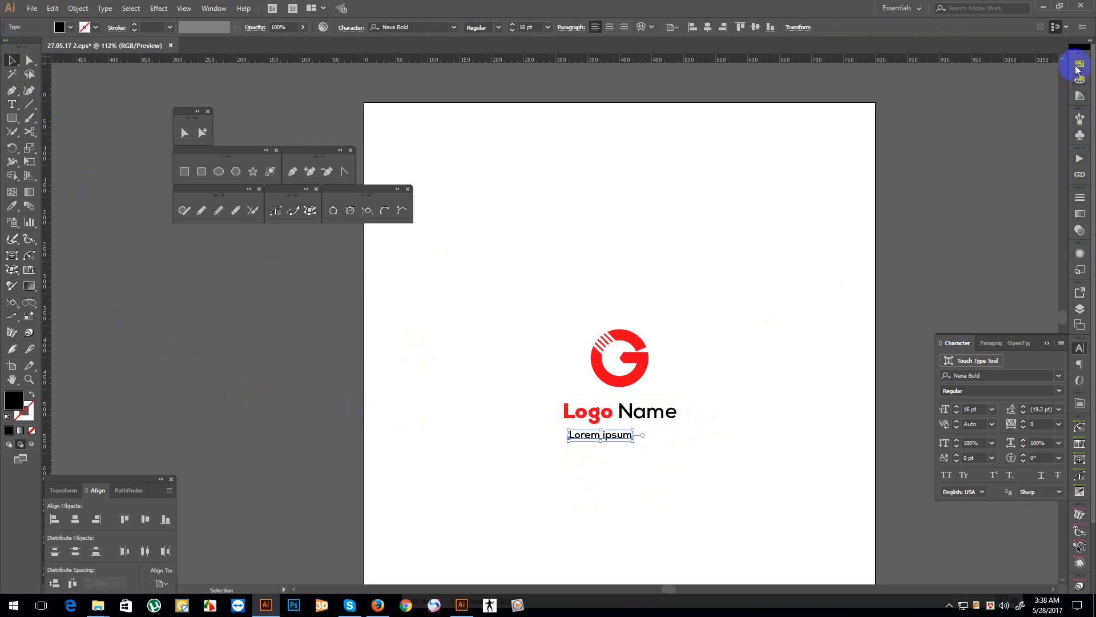
pyautogui.click(1078, 65)
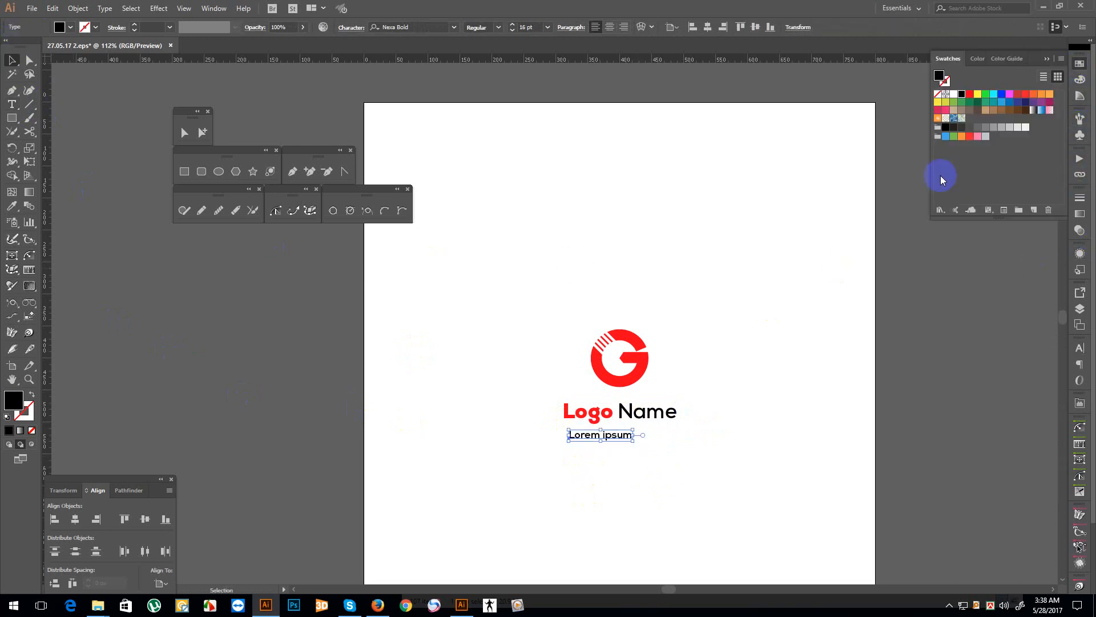
pyautogui.click(994, 128)
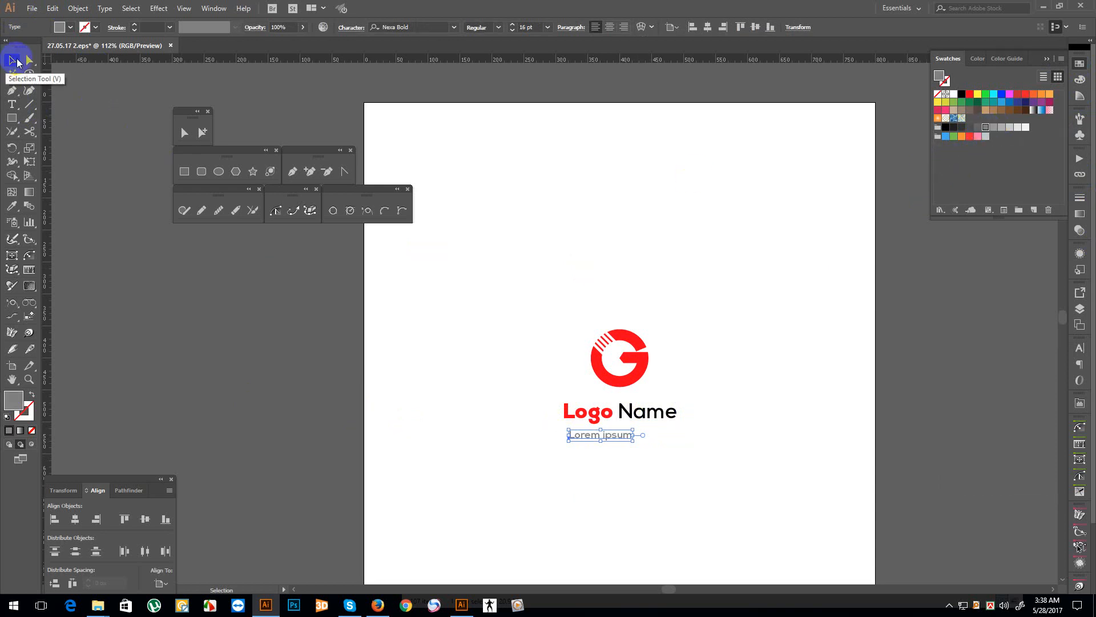
pyautogui.click(326, 334)
pyautogui.moveTo(612, 432); pyautogui.dragTo(610, 428)
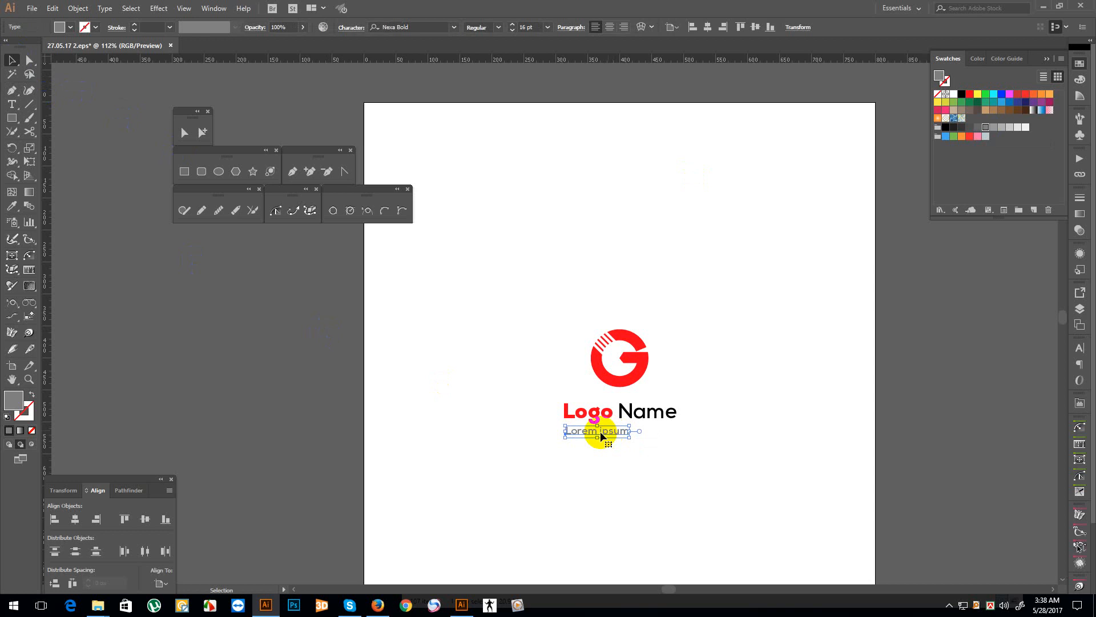
pyautogui.press('Left')
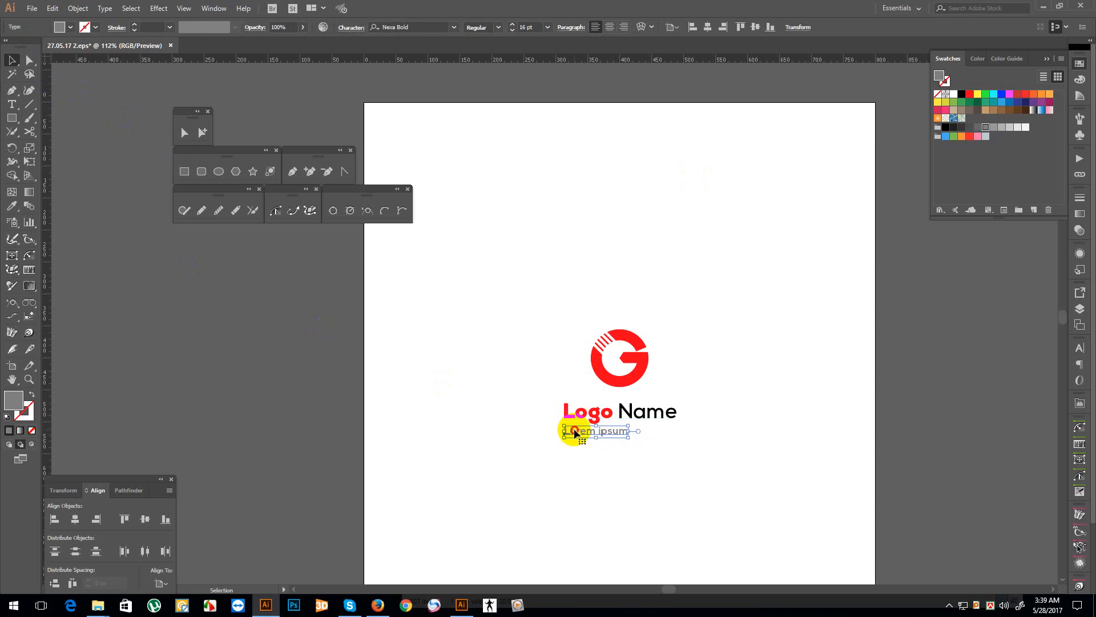
# - Widen the tracking of the whole "Lorem ipsum" line until it spans the width of "Logo Name", and deselect it
pyautogui.doubleClick(575, 432)
pyautogui.moveTo(625, 431); pyautogui.dragTo(551, 429)
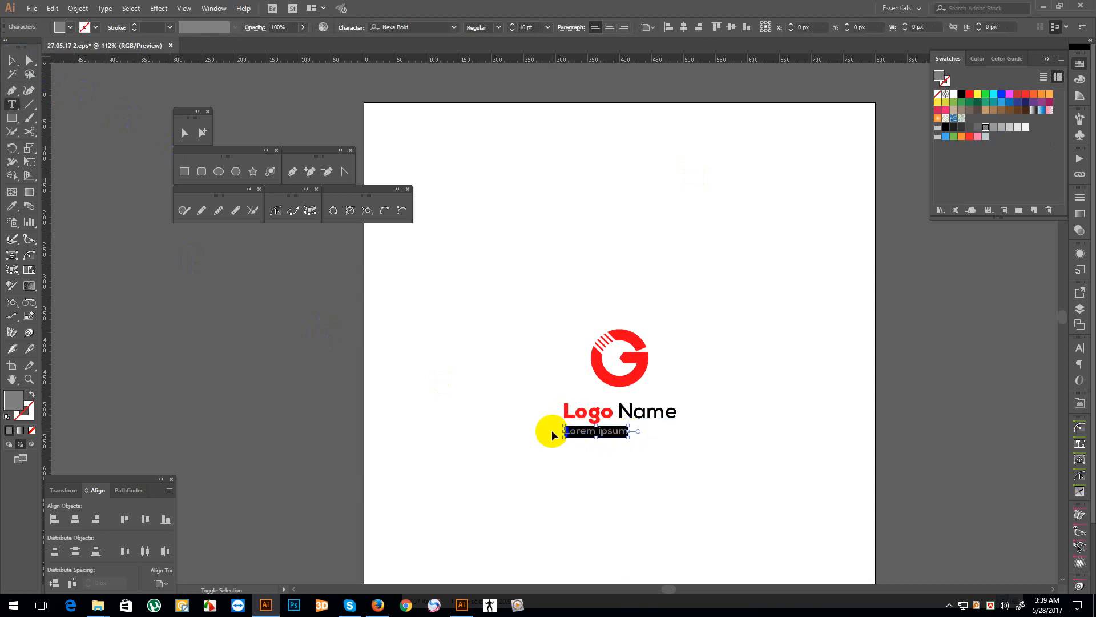
pyautogui.hotkey('alt', 'Right')
pyautogui.hotkey('alt', 'Right')
pyautogui.hotkey('alt', 'Right')
pyautogui.hotkey('alt', 'Right')
pyautogui.hotkey('alt', 'Right')
pyautogui.hotkey('alt', 'Right')
pyautogui.hotkey('alt', 'Right')
pyautogui.hotkey('alt', 'Right')
pyautogui.hotkey('alt', 'Right')
pyautogui.hotkey('alt', 'Right')
pyautogui.hotkey('alt', 'Right')
pyautogui.hotkey('alt', 'Right')
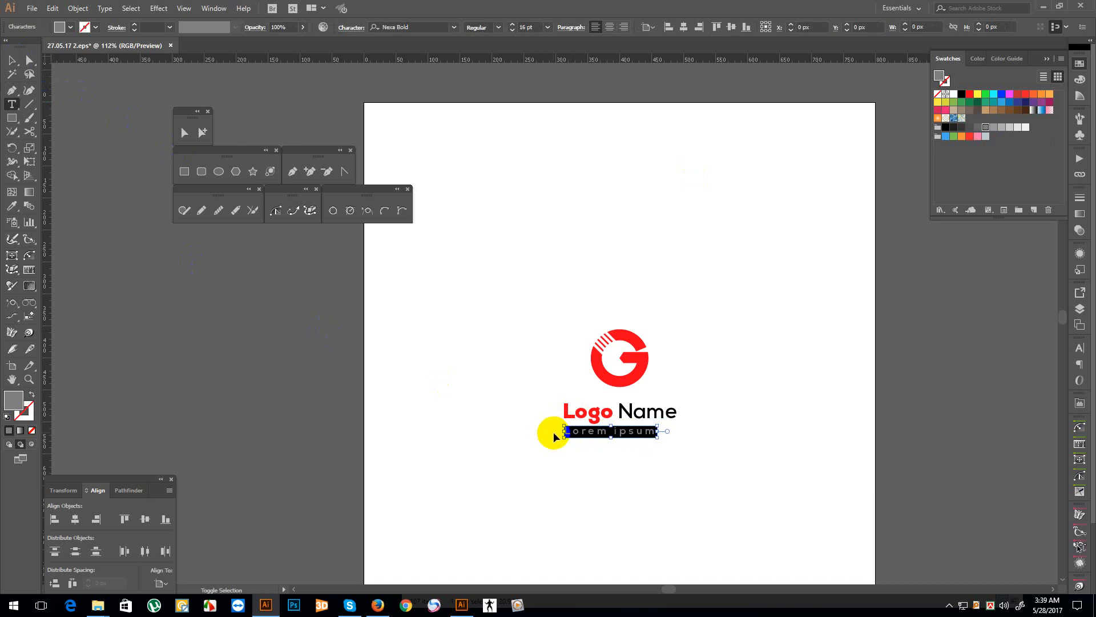
pyautogui.hotkey('alt', 'Right')
pyautogui.hotkey('alt', 'Right')
pyautogui.hotkey('alt', 'Right')
pyautogui.hotkey('alt', 'Right')
pyautogui.hotkey('alt', 'Right')
pyautogui.hotkey('alt', 'Right')
pyautogui.hotkey('alt', 'Right')
pyautogui.hotkey('alt', 'Right')
pyautogui.hotkey('alt', 'Right')
pyautogui.hotkey('alt', 'Right')
pyautogui.hotkey('alt', 'Right')
pyautogui.hotkey('alt', 'Right')
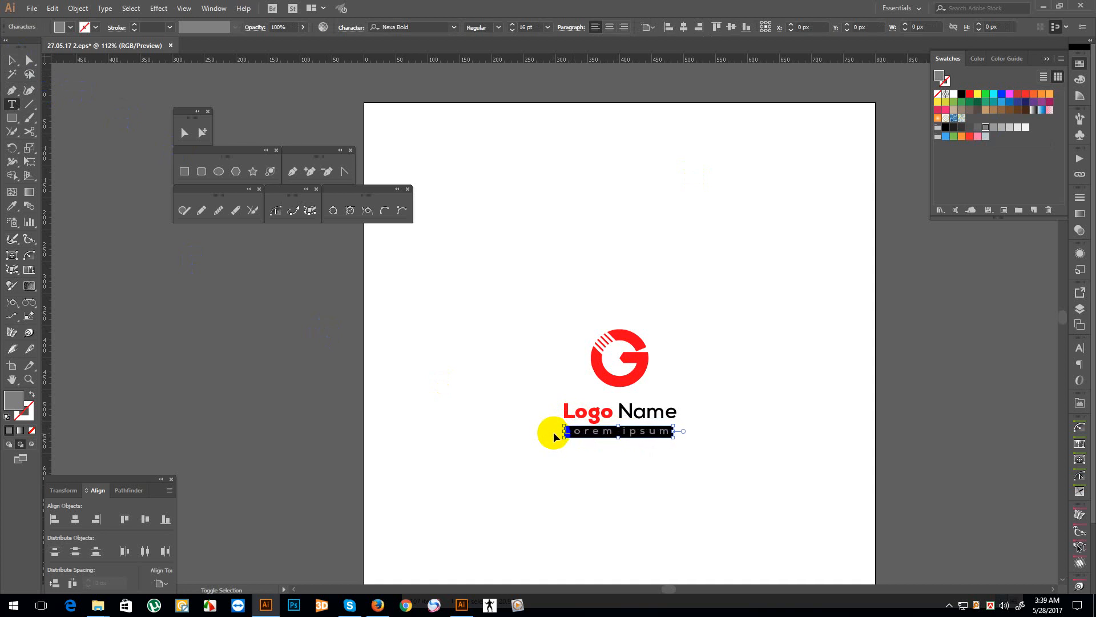
pyautogui.keyDown('ctrl'); pyautogui.click(554, 437); pyautogui.keyUp('ctrl')
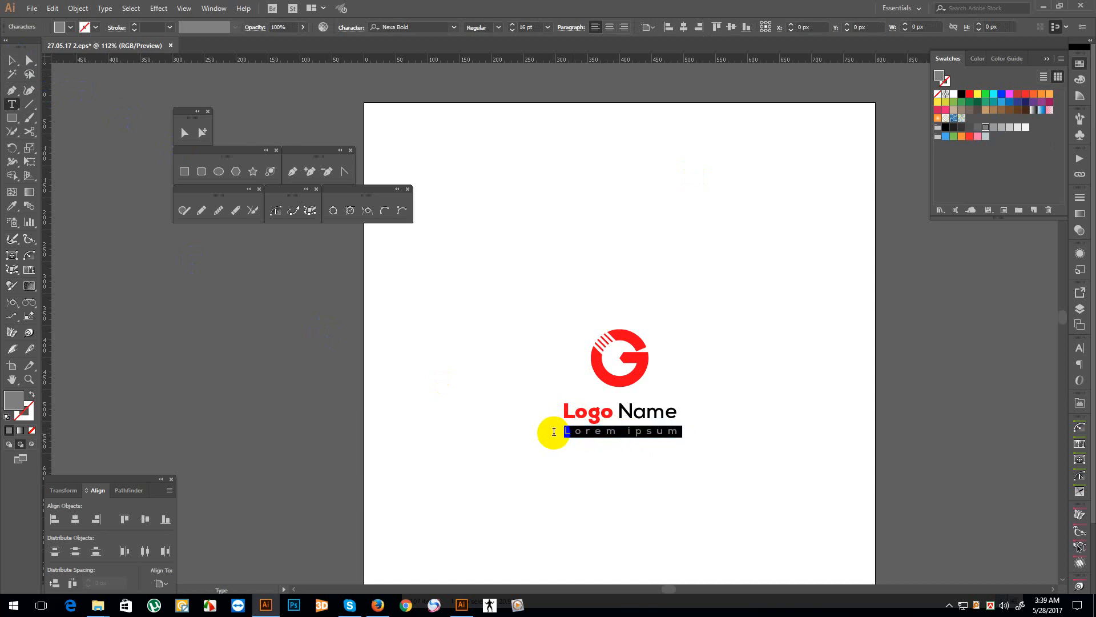
pyautogui.click(12, 60)
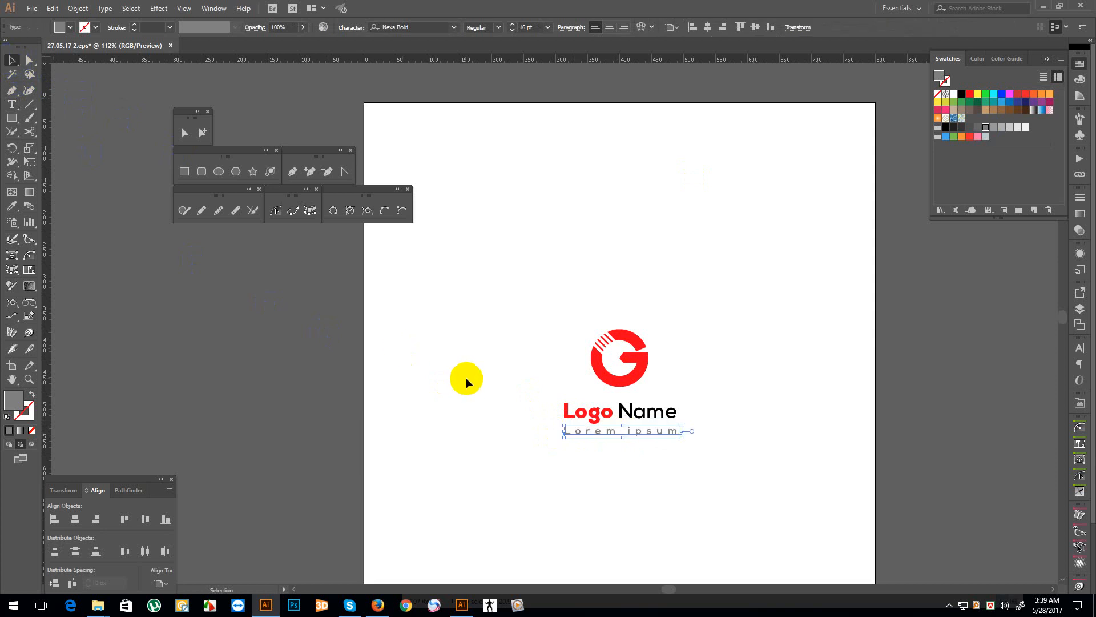
pyautogui.click(466, 378)
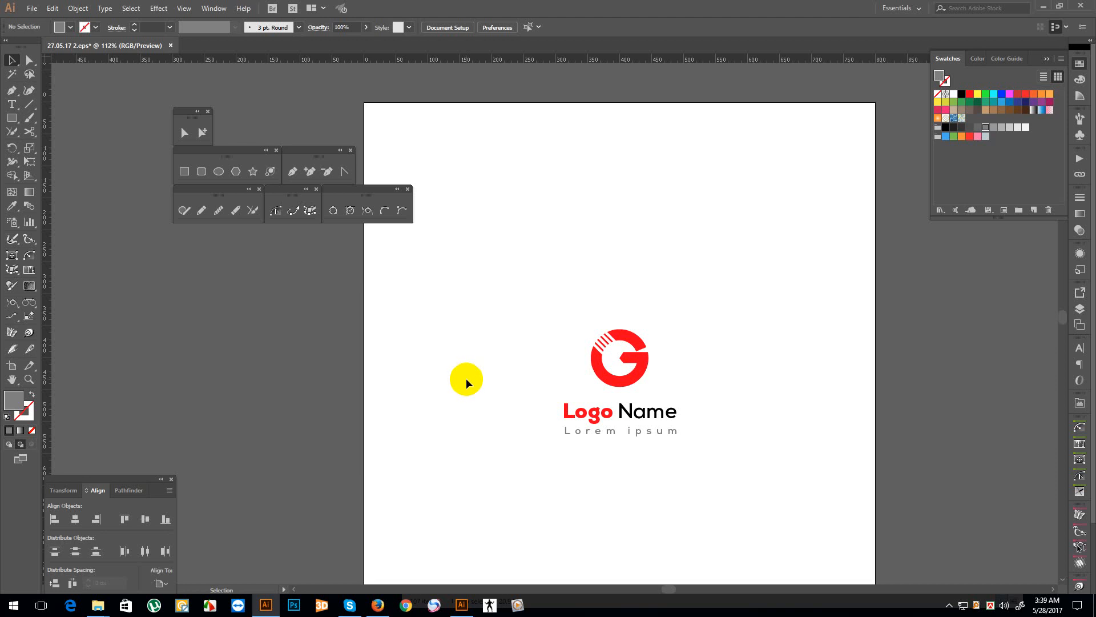
# - Group the emblem with both text lines and enlarge the group proportionally about its centre to roughly 150%
pyautogui.moveTo(505, 302); pyautogui.dragTo(759, 512)
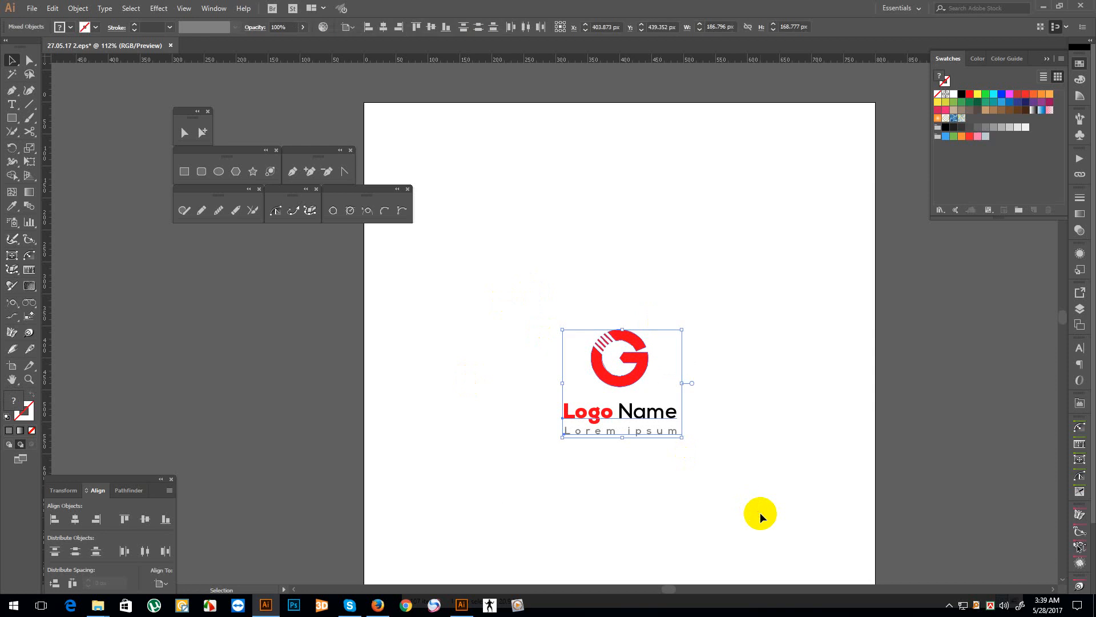
pyautogui.hotkey('ctrl', 'g')
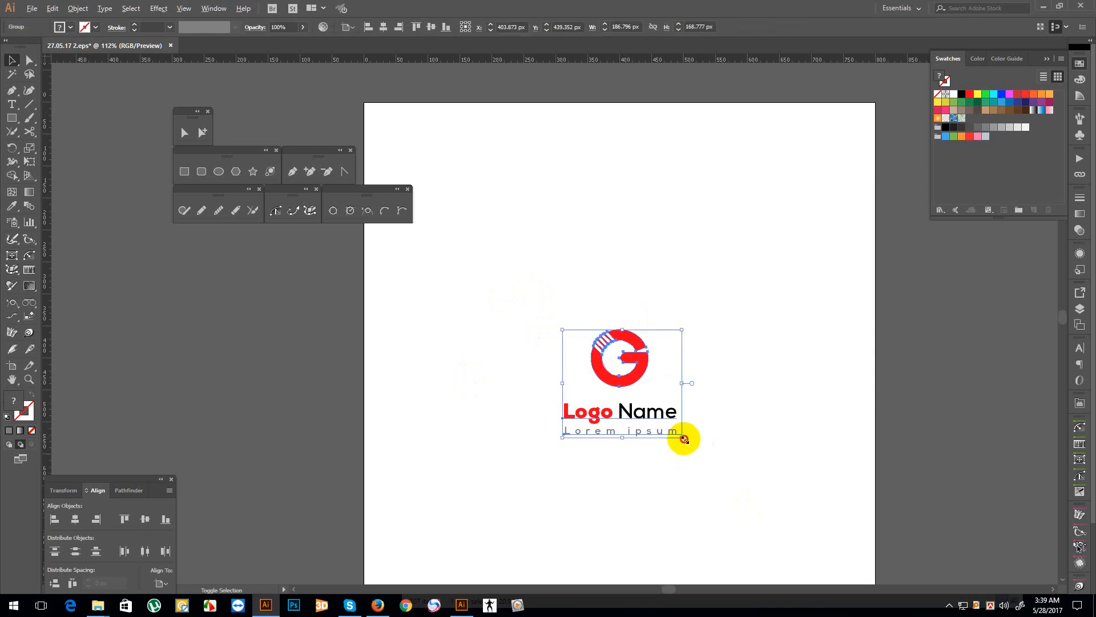
pyautogui.moveTo(684, 438); pyautogui.dragTo(781, 459)
pyautogui.click(781, 459)
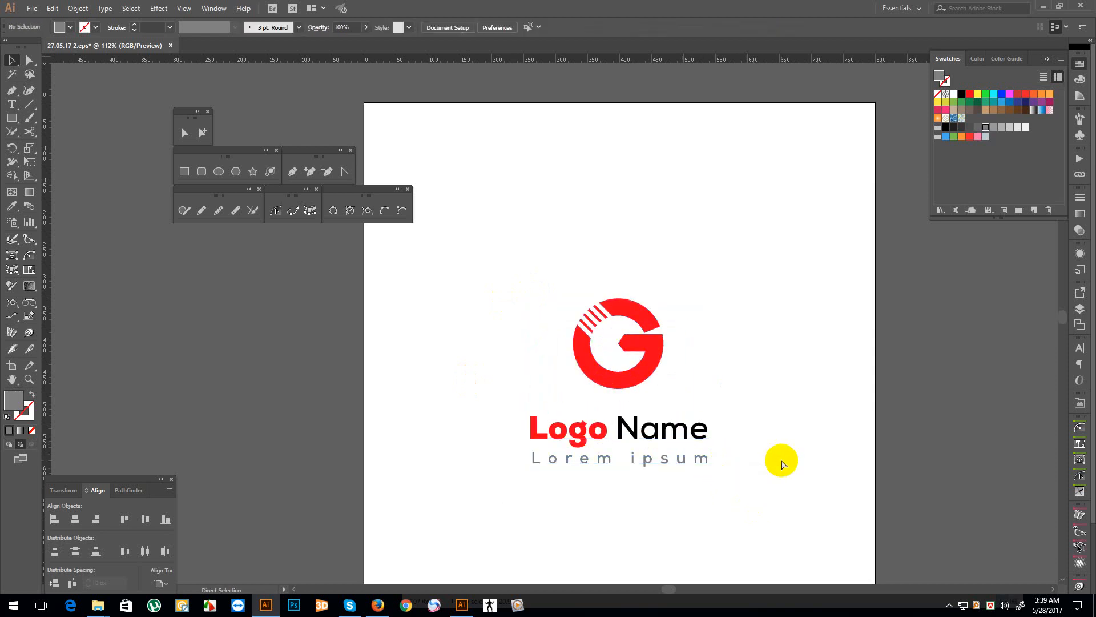
pyautogui.hotkey('ctrl', '1')
pyautogui.press('ctrl')
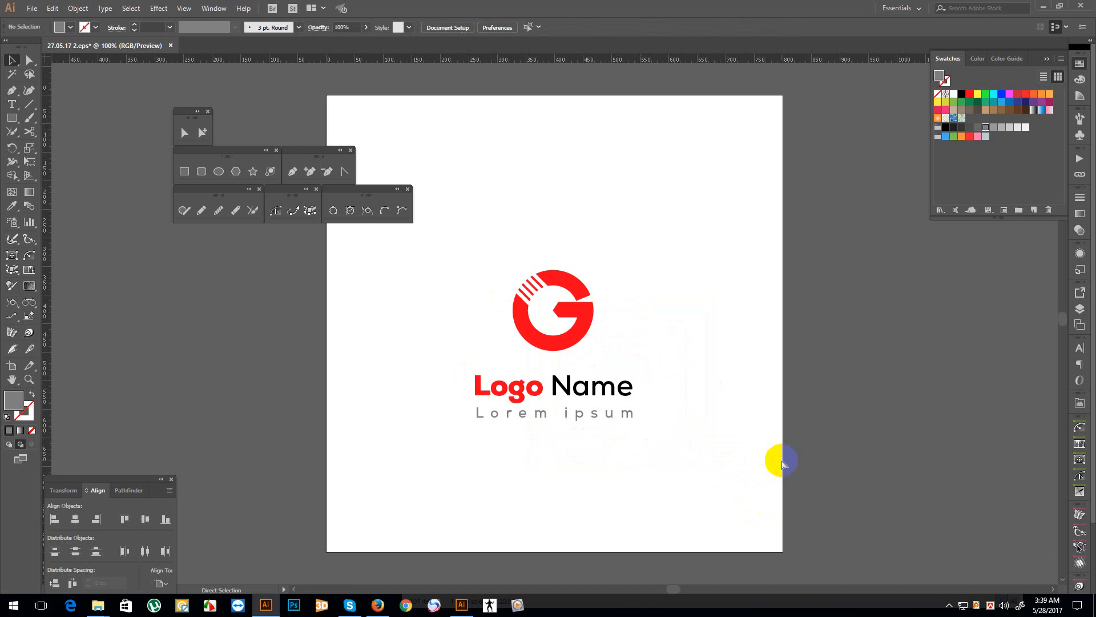